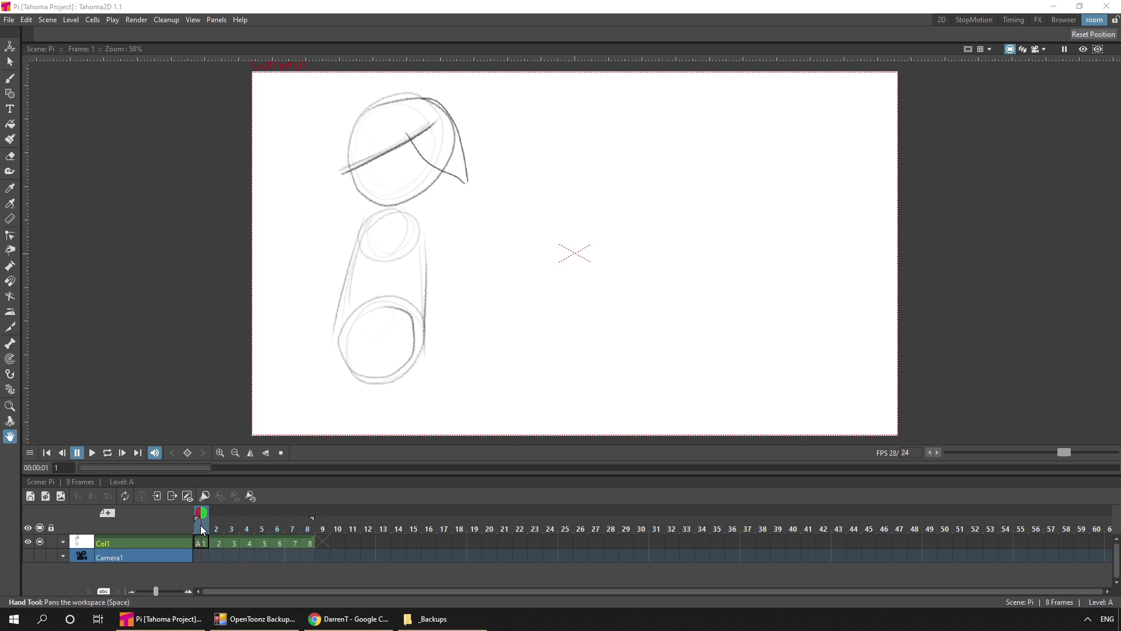
- Step through the rough head-turn sketch from frame 2 to frame 8
left_click(214, 524)
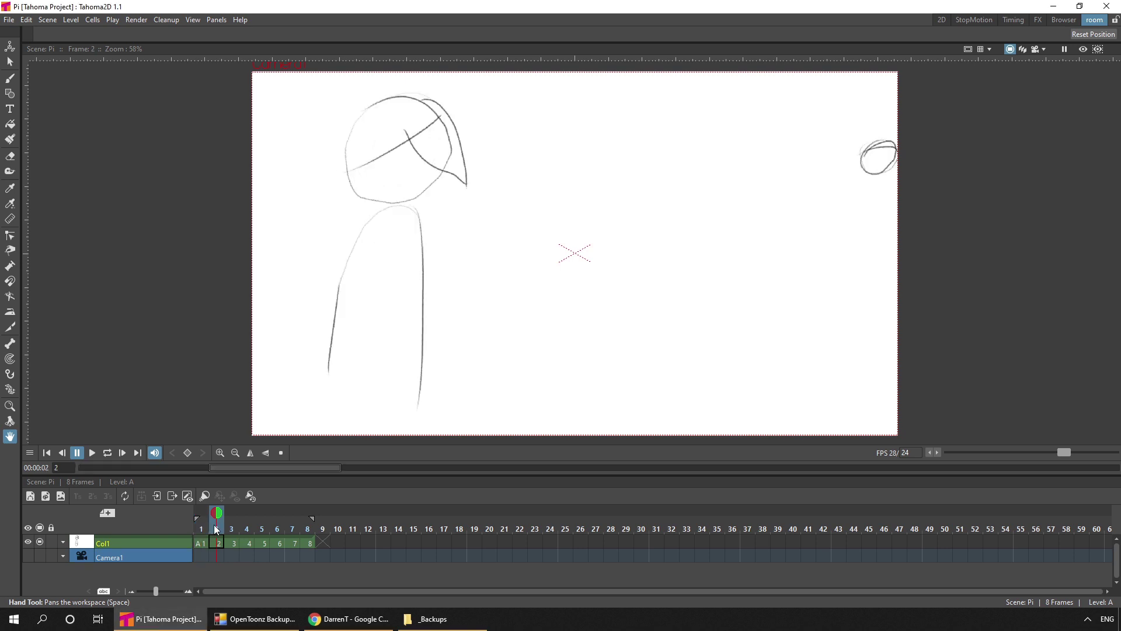
left_click(230, 528)
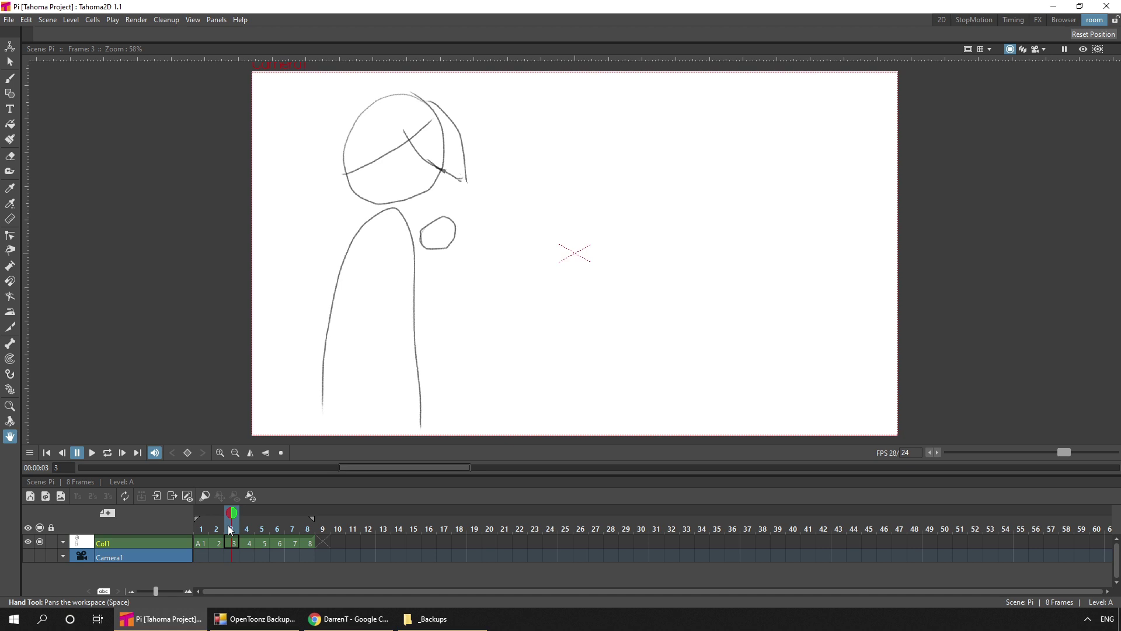
left_click(243, 527)
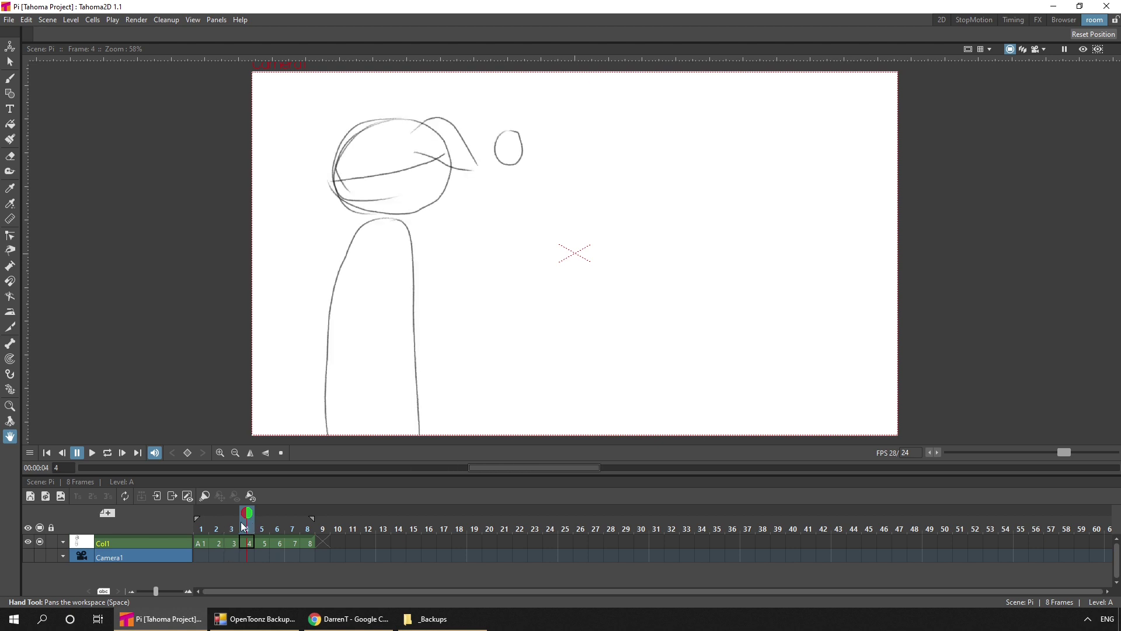
left_click(258, 527)
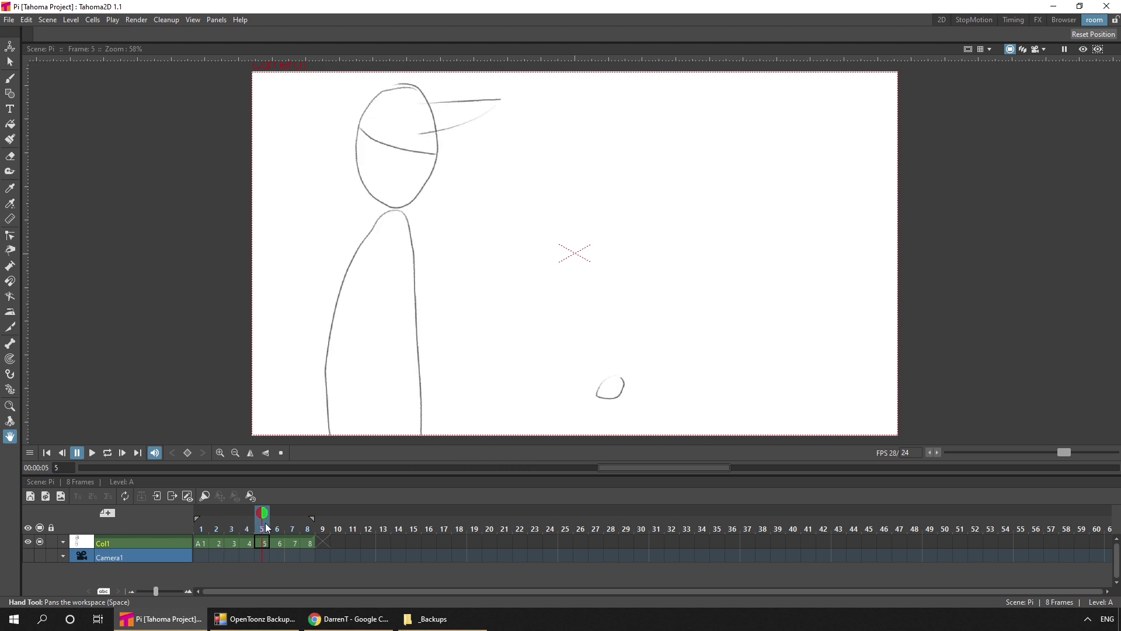
left_click(275, 523)
left_click(289, 523)
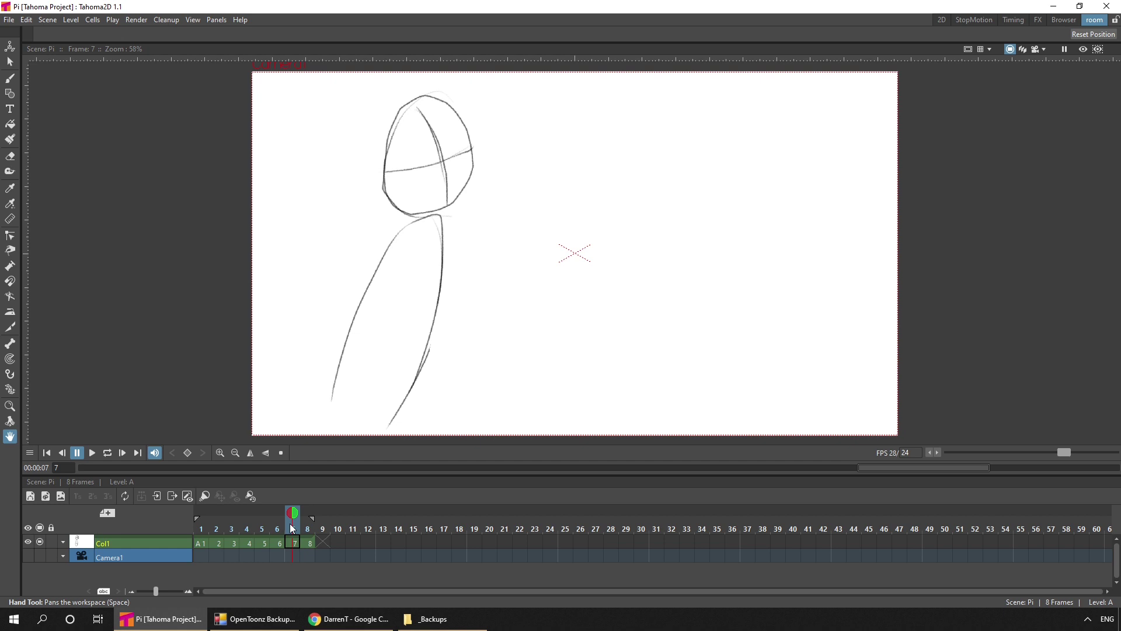
left_click(304, 523)
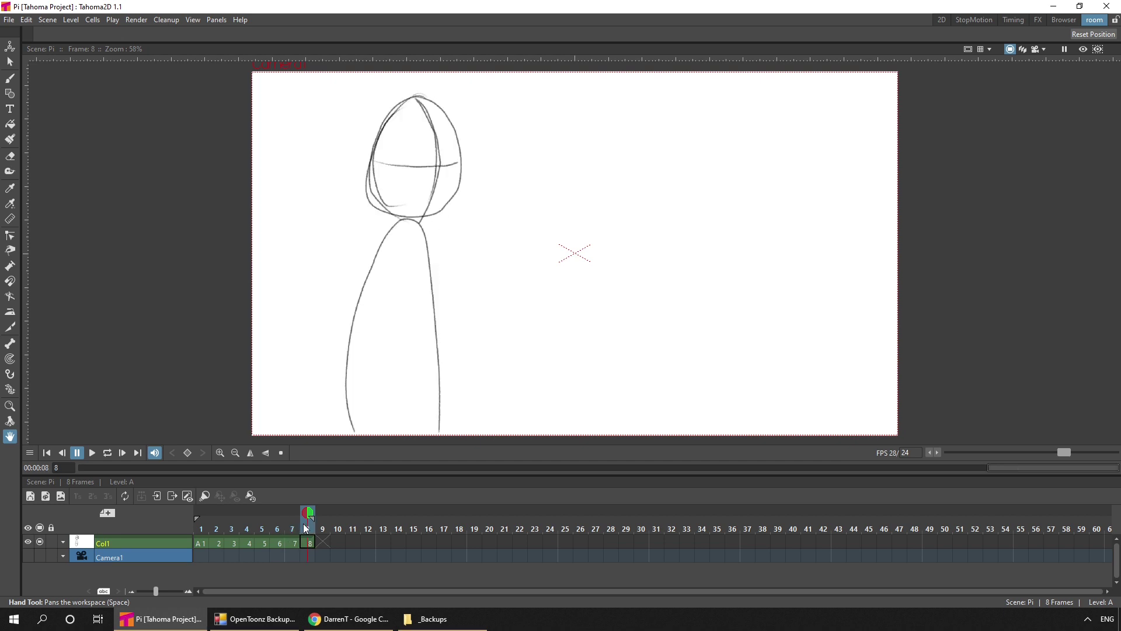
- Flip through sketch frames 1 to 8 again, then bring the OpenToonz Backup Tool forward
left_click(201, 523)
left_click(214, 524)
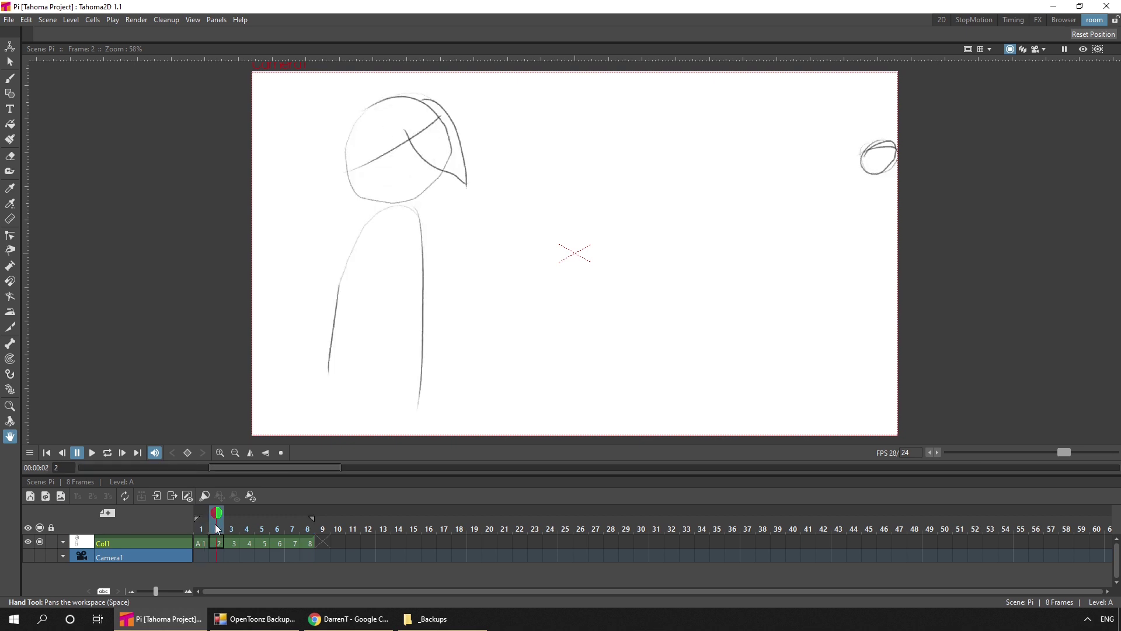
left_click(232, 526)
left_click(244, 528)
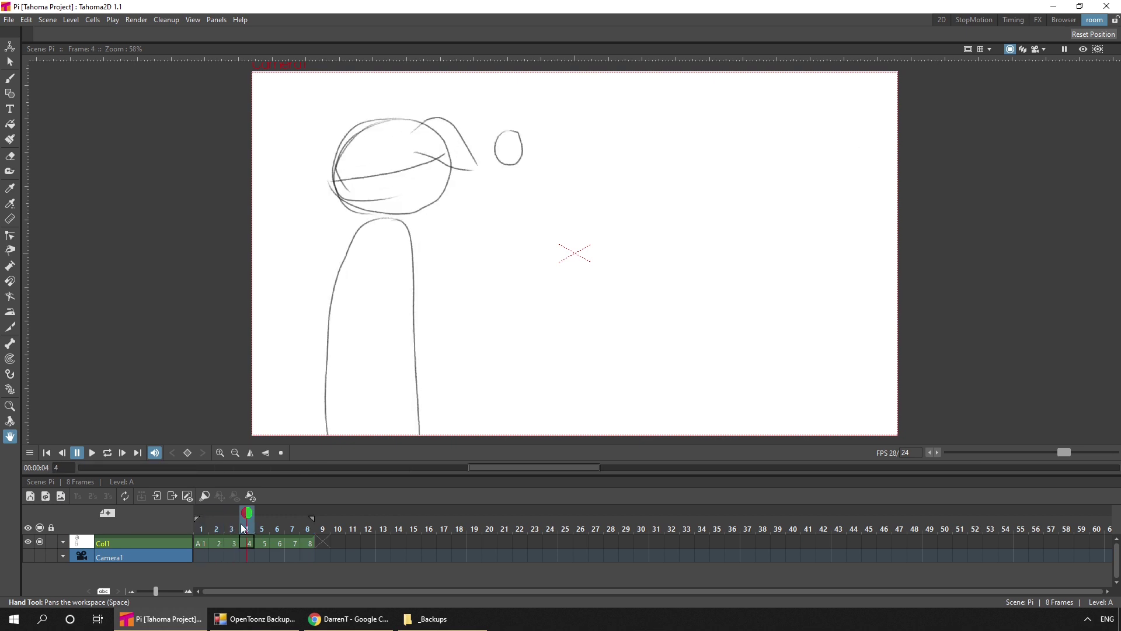
left_click(258, 522)
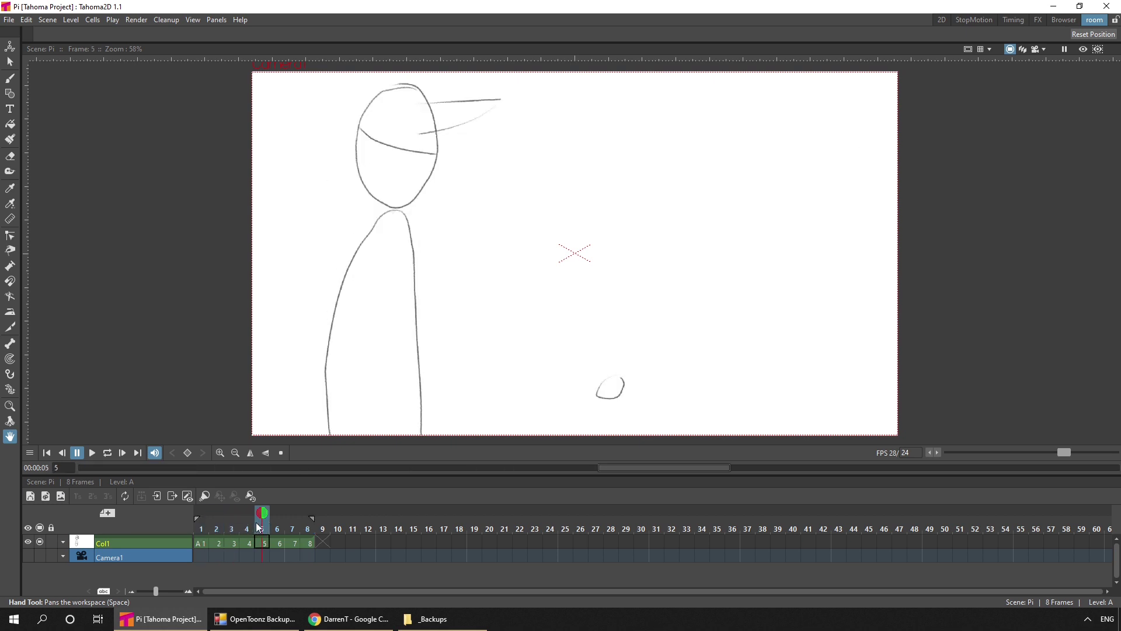
left_click(271, 523)
left_click(292, 524)
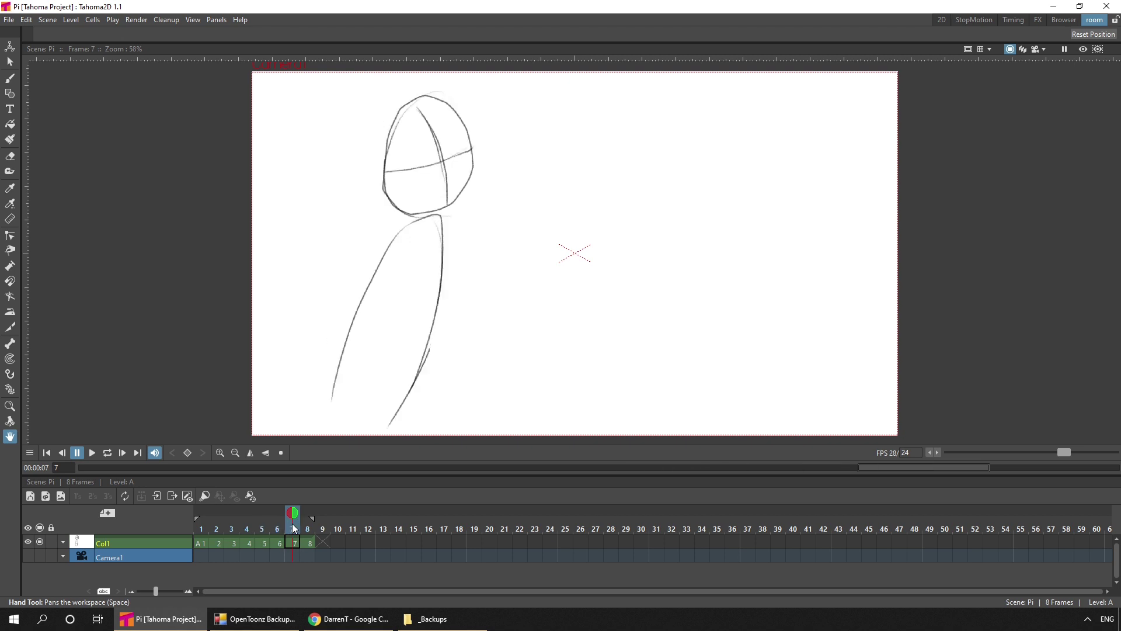
left_click(305, 528)
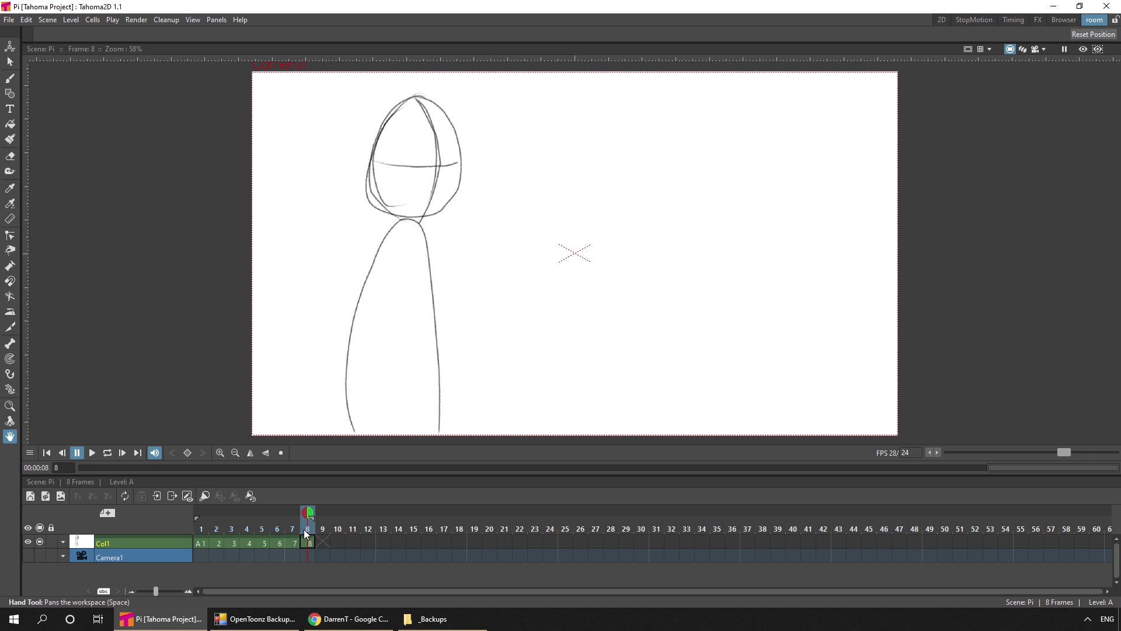
left_click(277, 623)
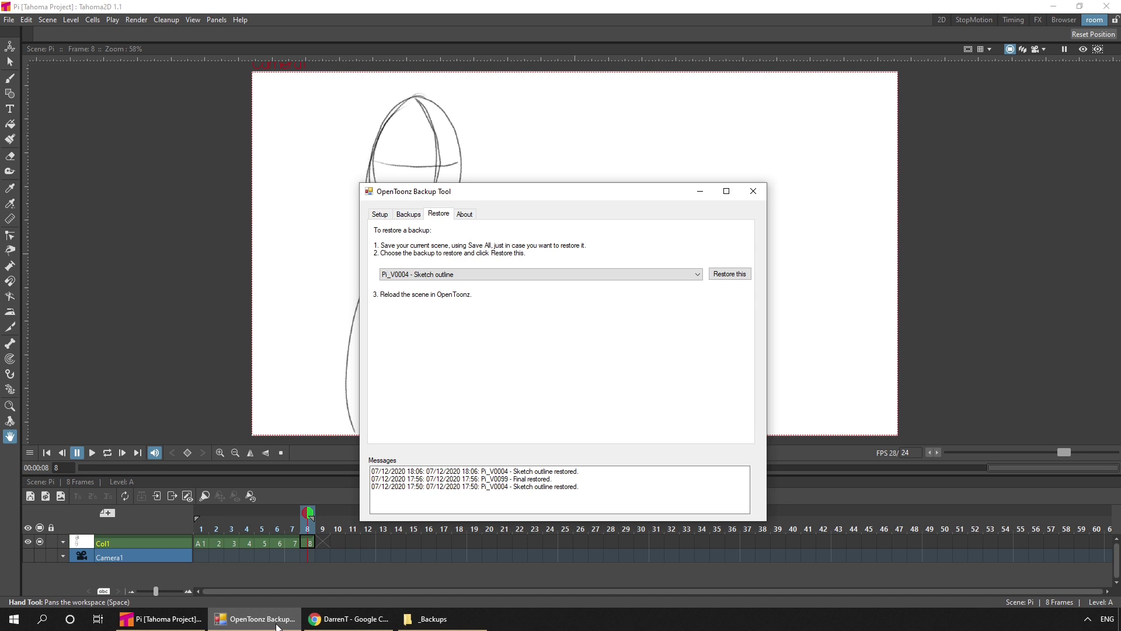
- Look over the Restore backup list and the Backups and Setup tabs of the Backup Tool
left_click(589, 275)
left_click(582, 276)
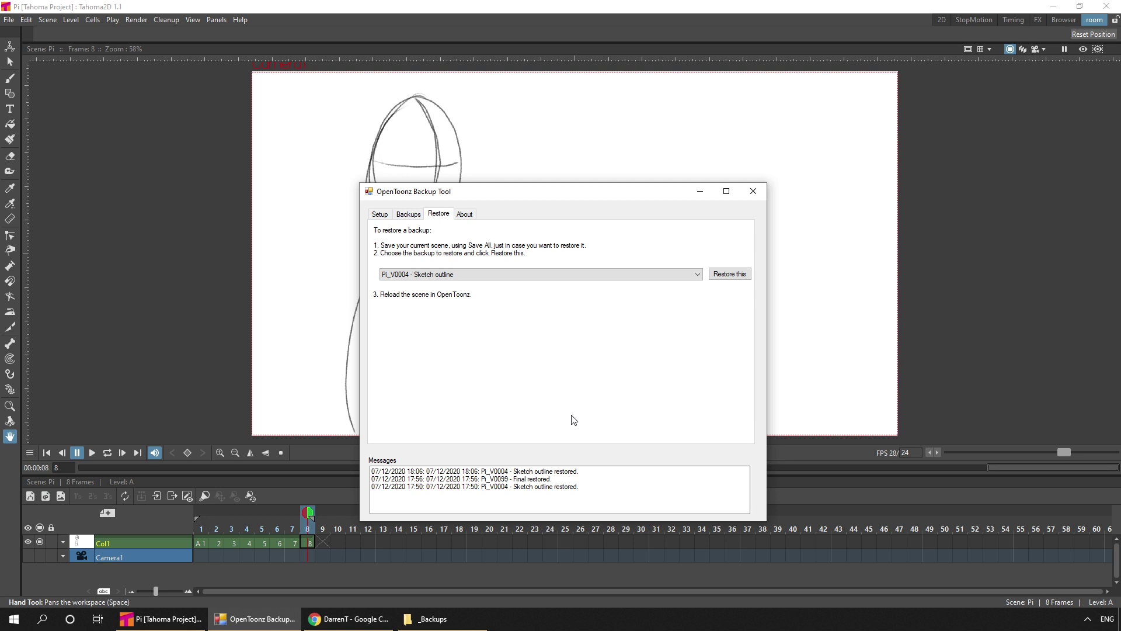
left_click(409, 214)
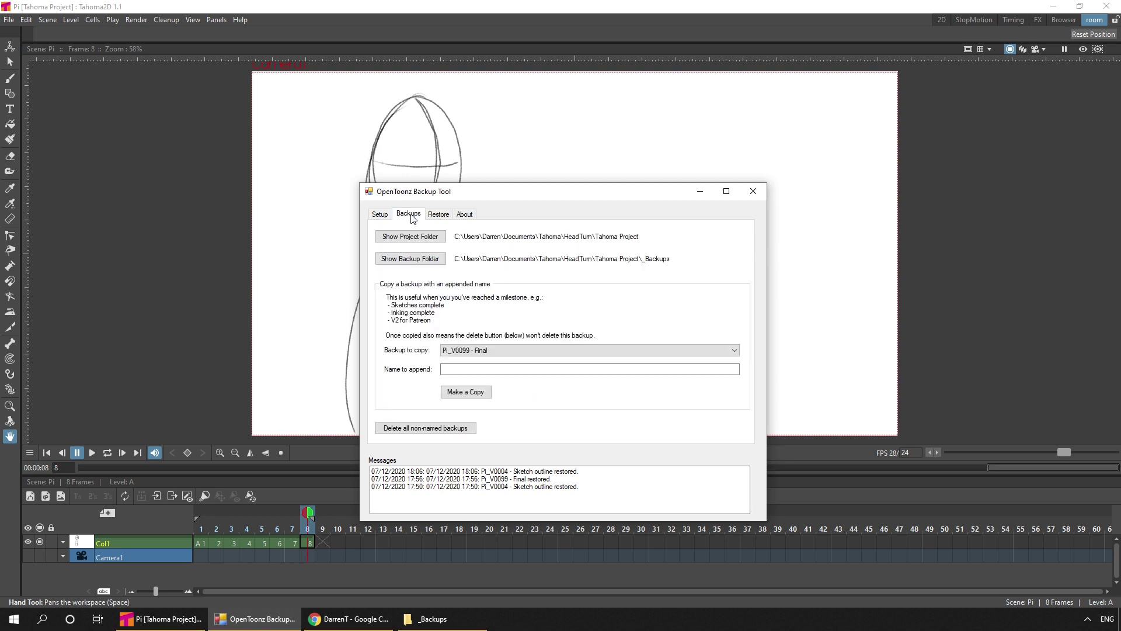
left_click(380, 214)
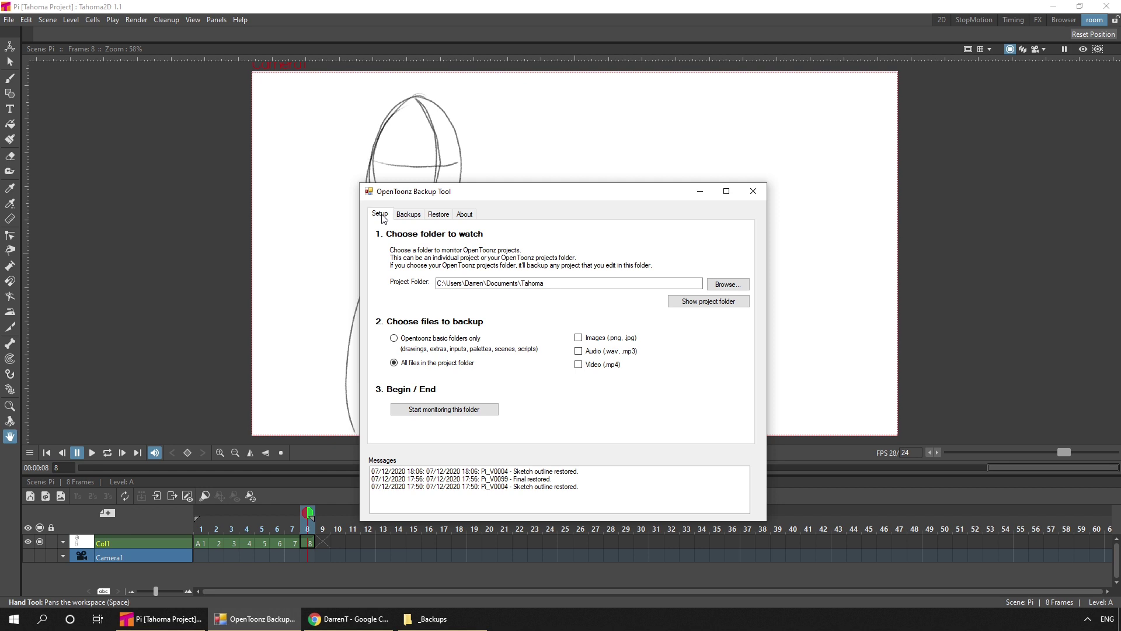
left_click(409, 215)
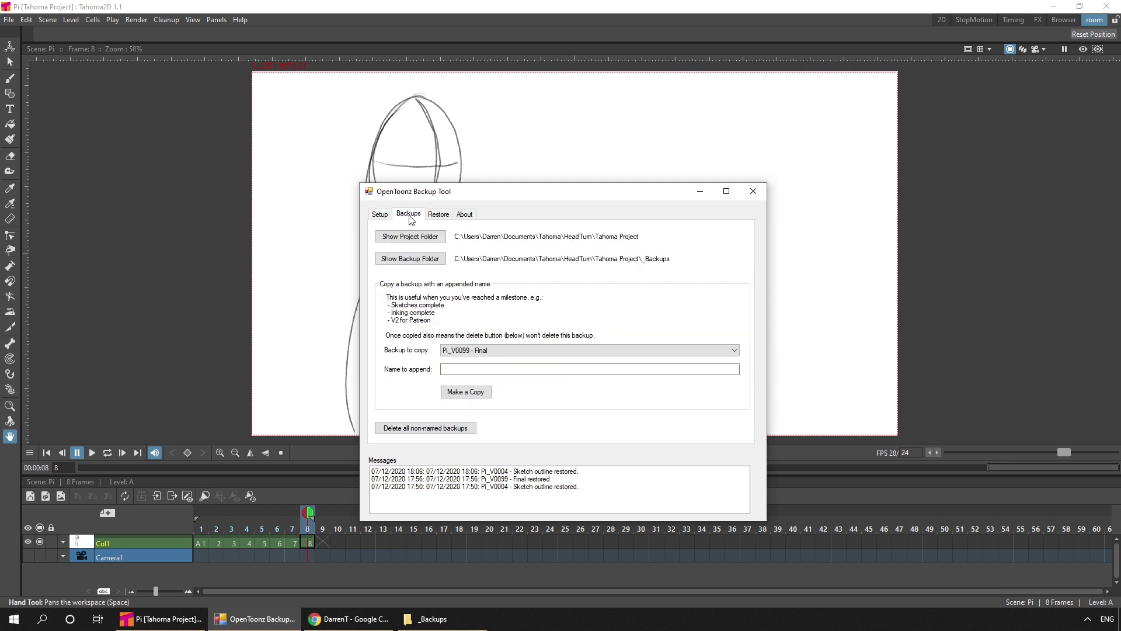
left_click(484, 370)
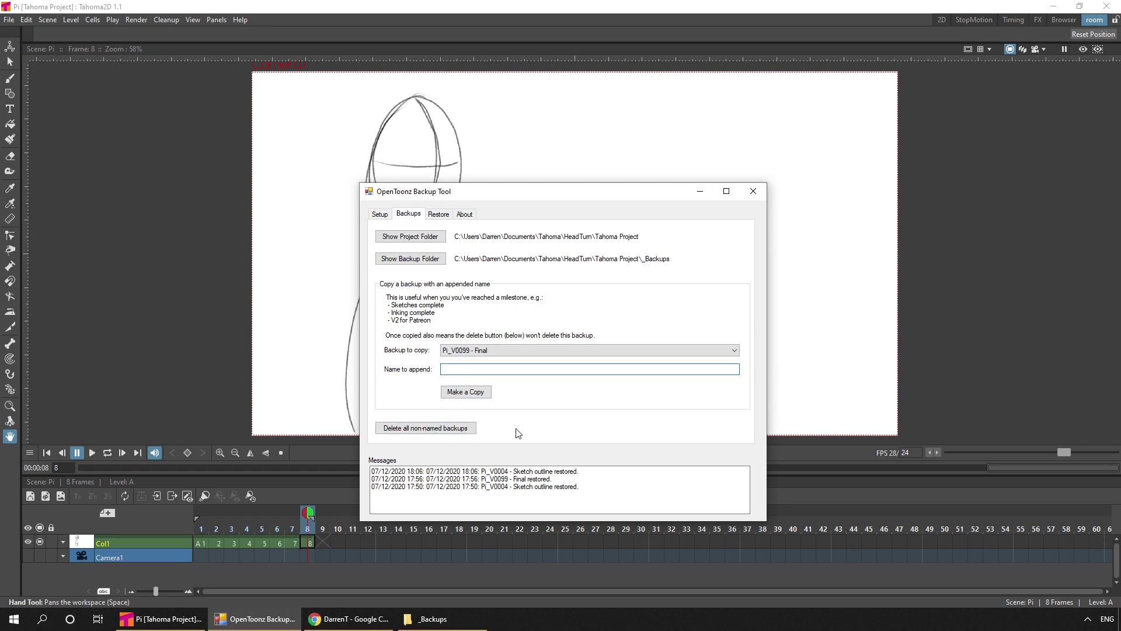
left_click(438, 214)
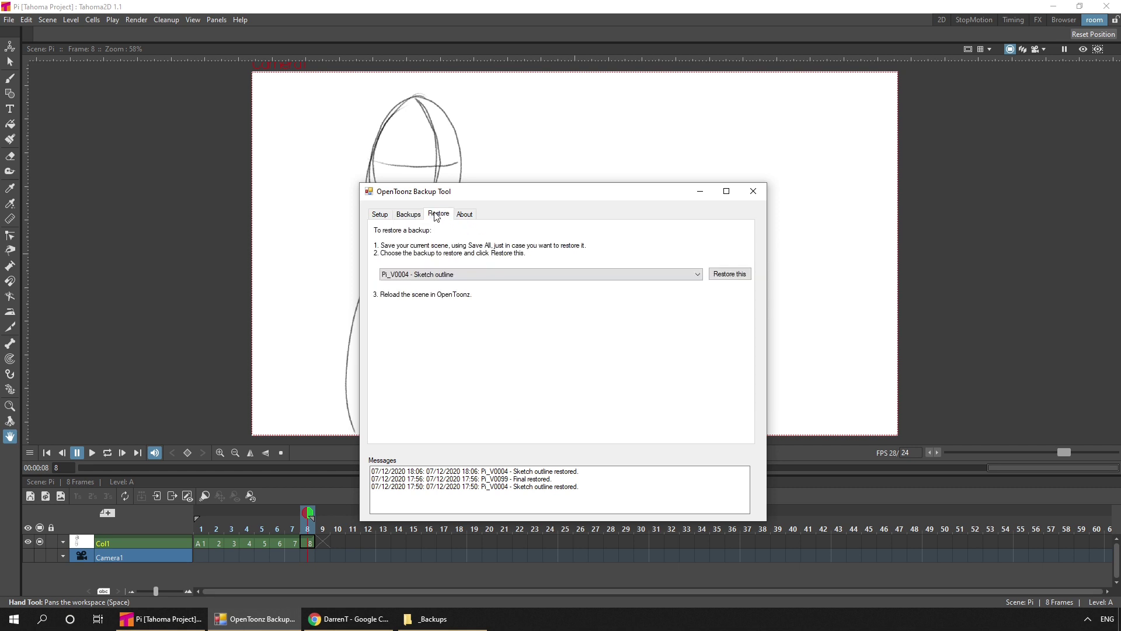
- Keep Pi_V0004 chosen for restore and open the _Backups folder window higher on screen
left_click(526, 275)
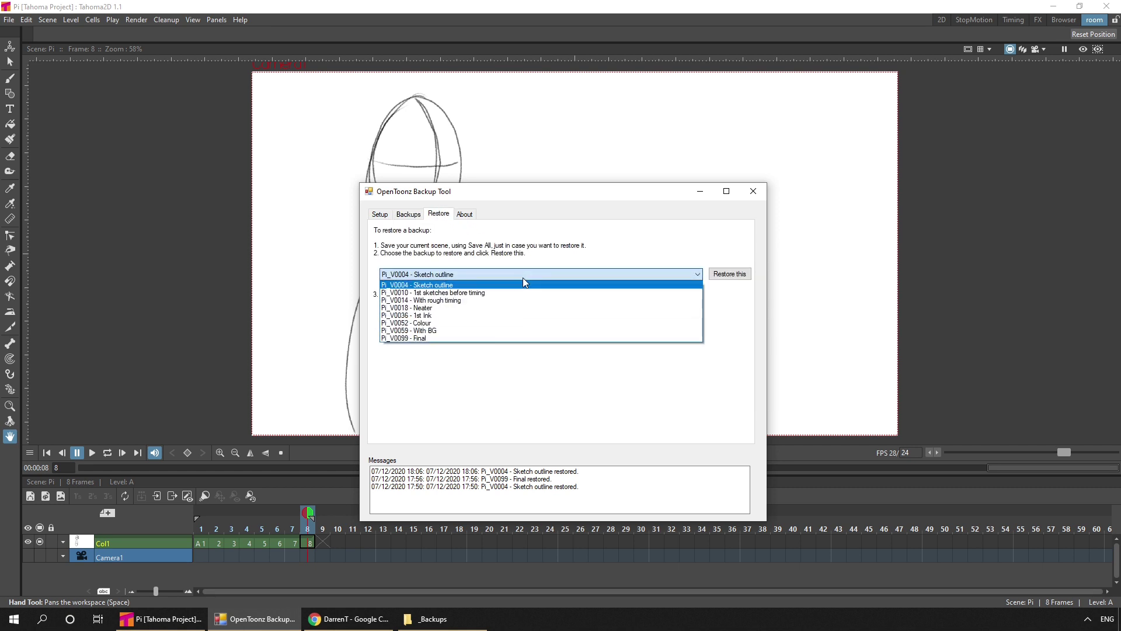
left_click(520, 233)
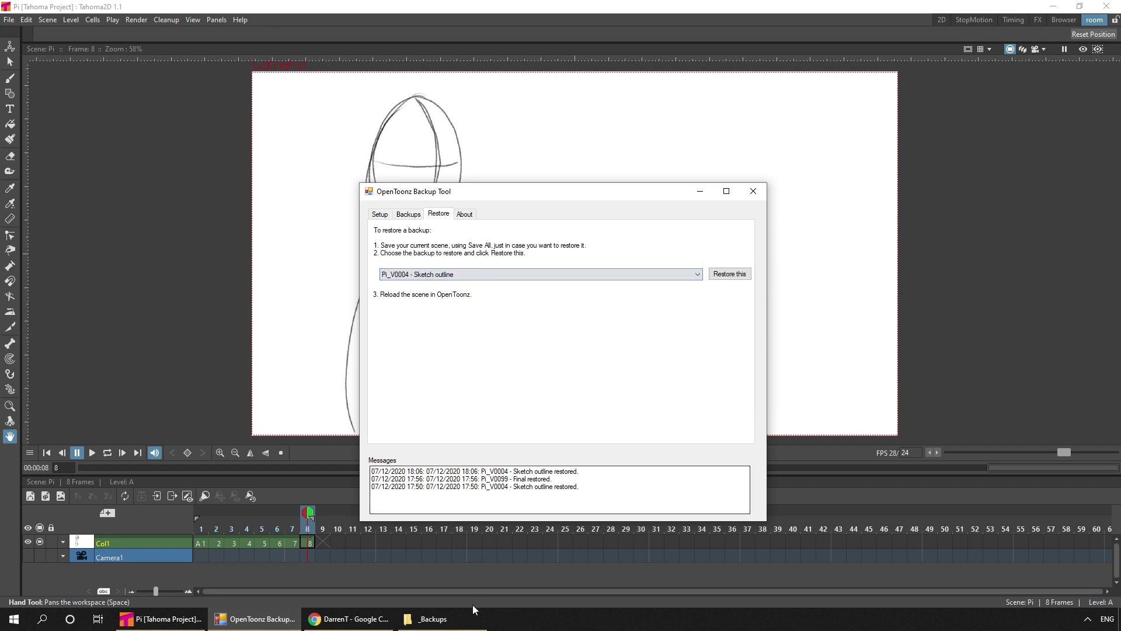
left_click(458, 627)
left_click_drag(535, 168, 544, 114)
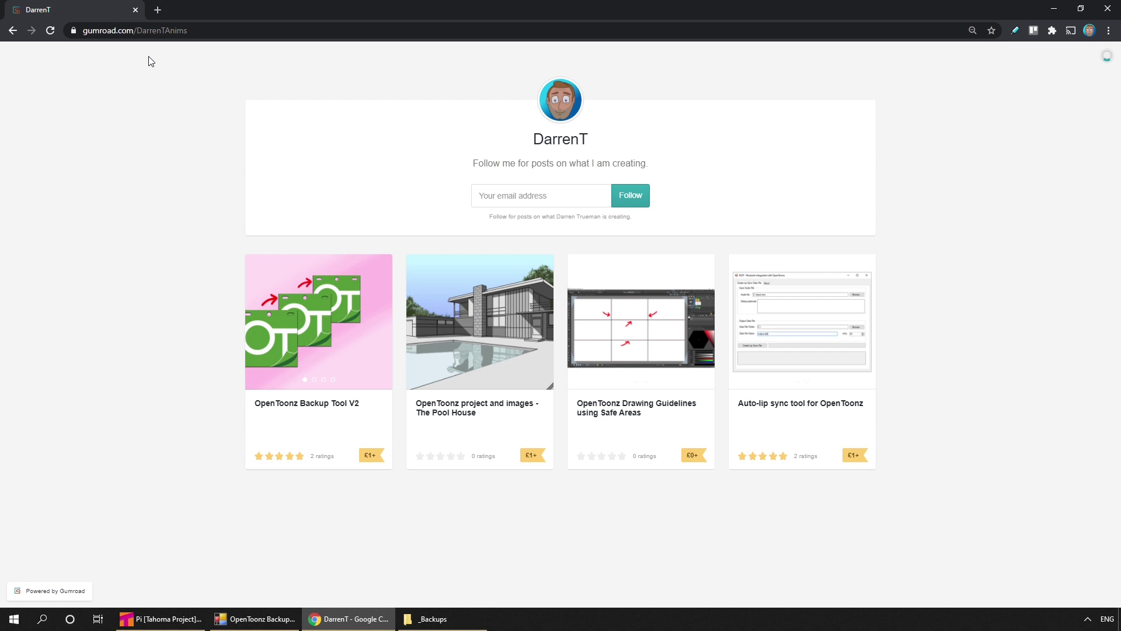
- Browse the Gumroad product cards, view OpenToonz Backup Tool V2's images and video, then close the browser
mouse_move(816, 343)
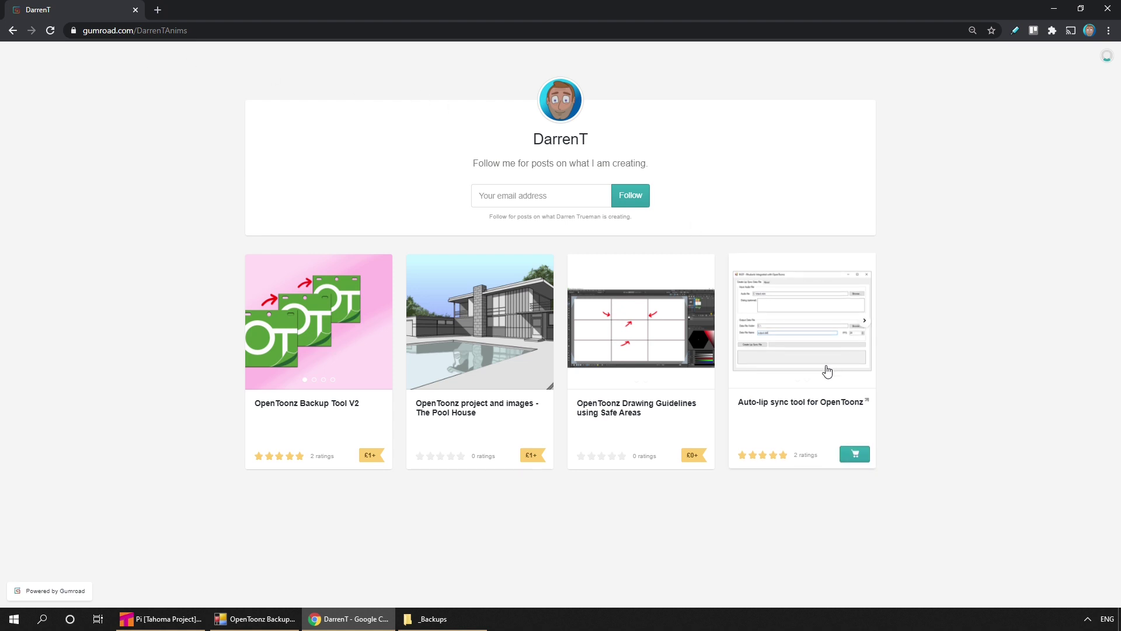
mouse_move(689, 391)
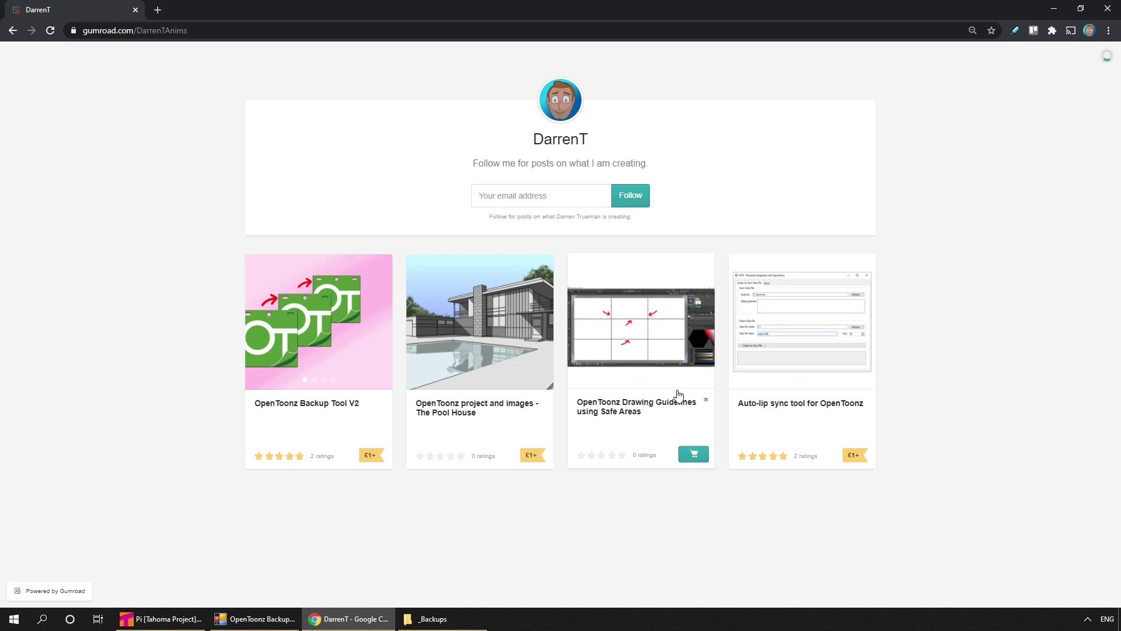
mouse_move(471, 383)
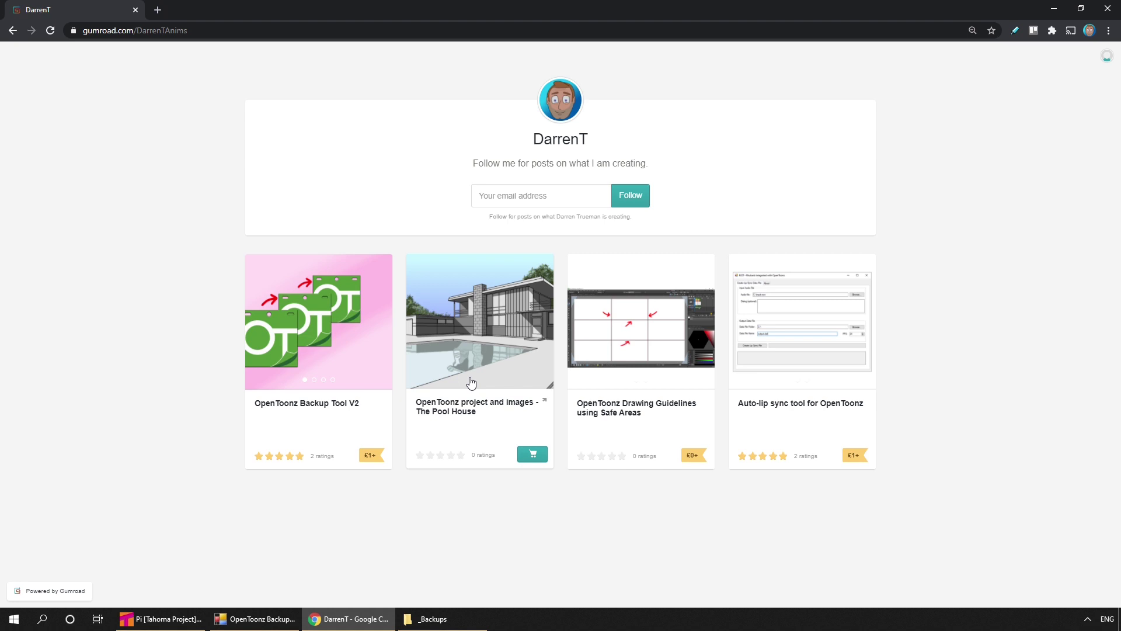
mouse_move(349, 308)
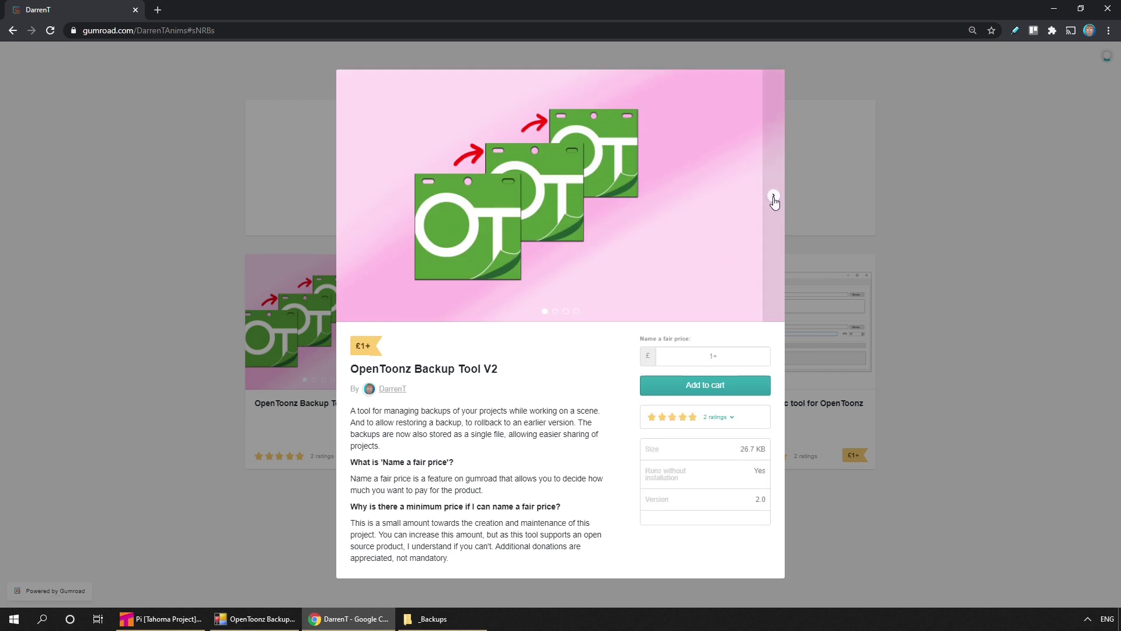
left_click(774, 198)
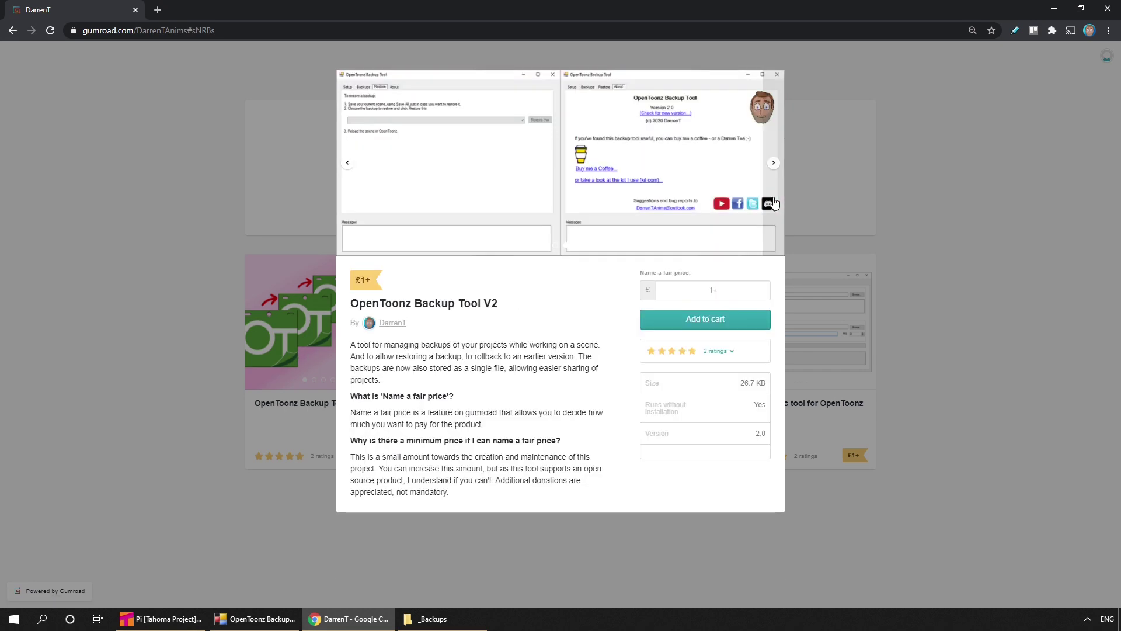
left_click(773, 199)
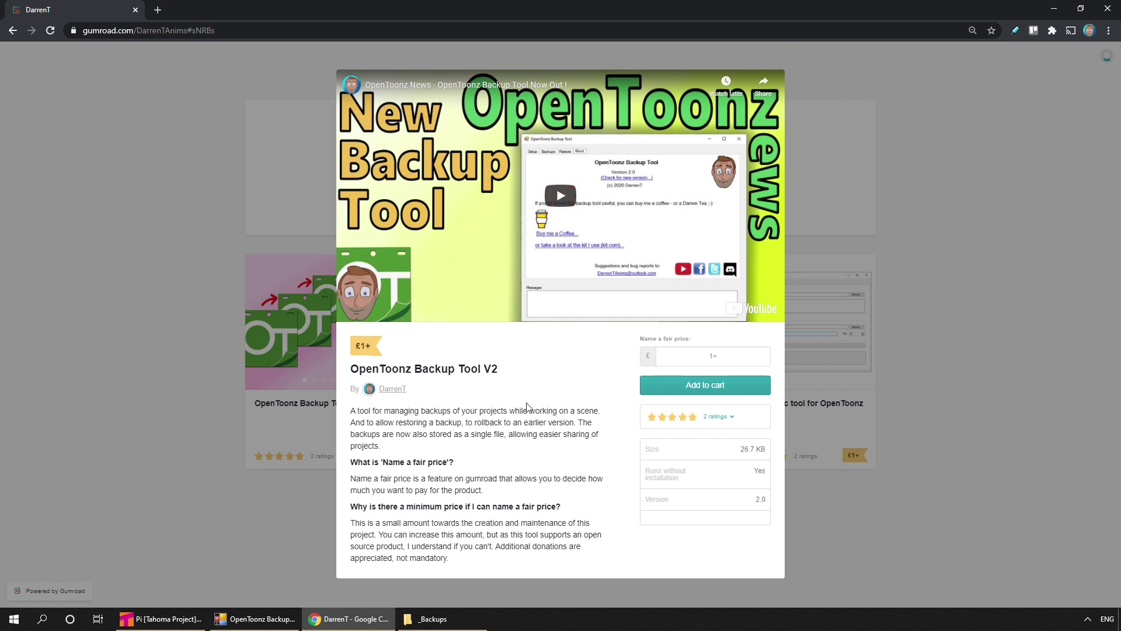
left_click(1106, 9)
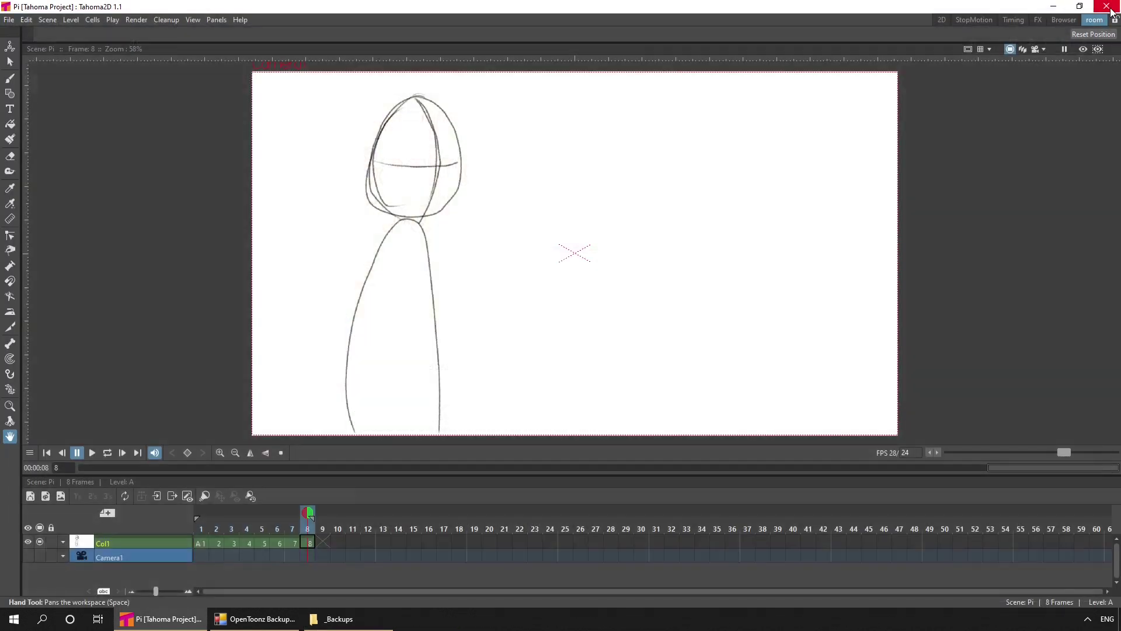
- Restore the 'Pi_V0010 - 1st sketches before timing' backup in the Backup Tool
left_click(275, 627)
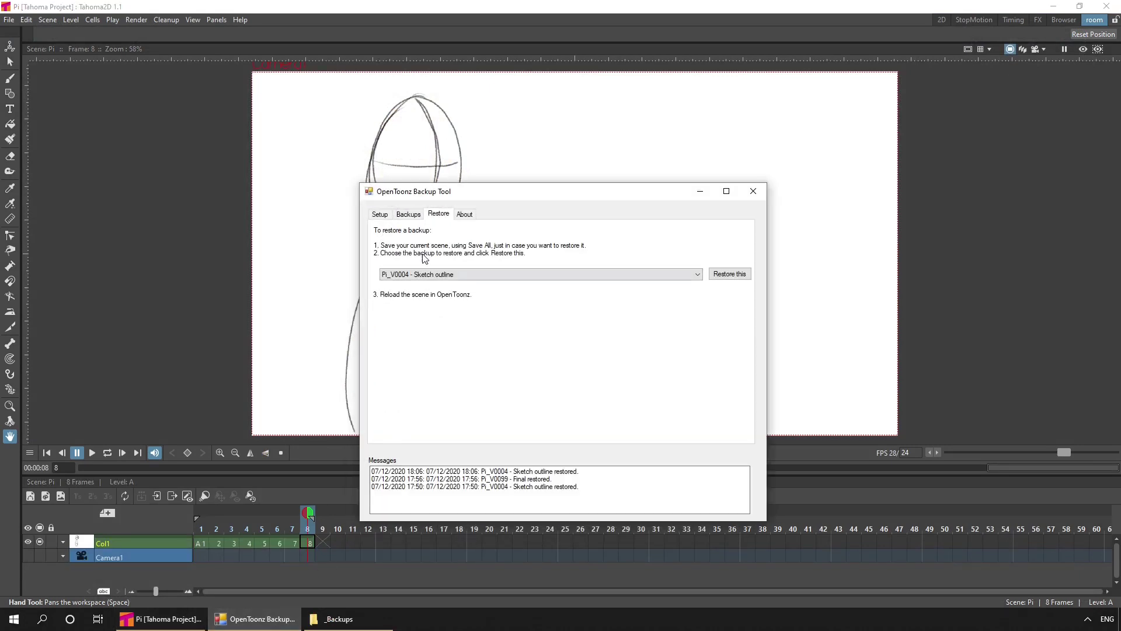
left_click(480, 277)
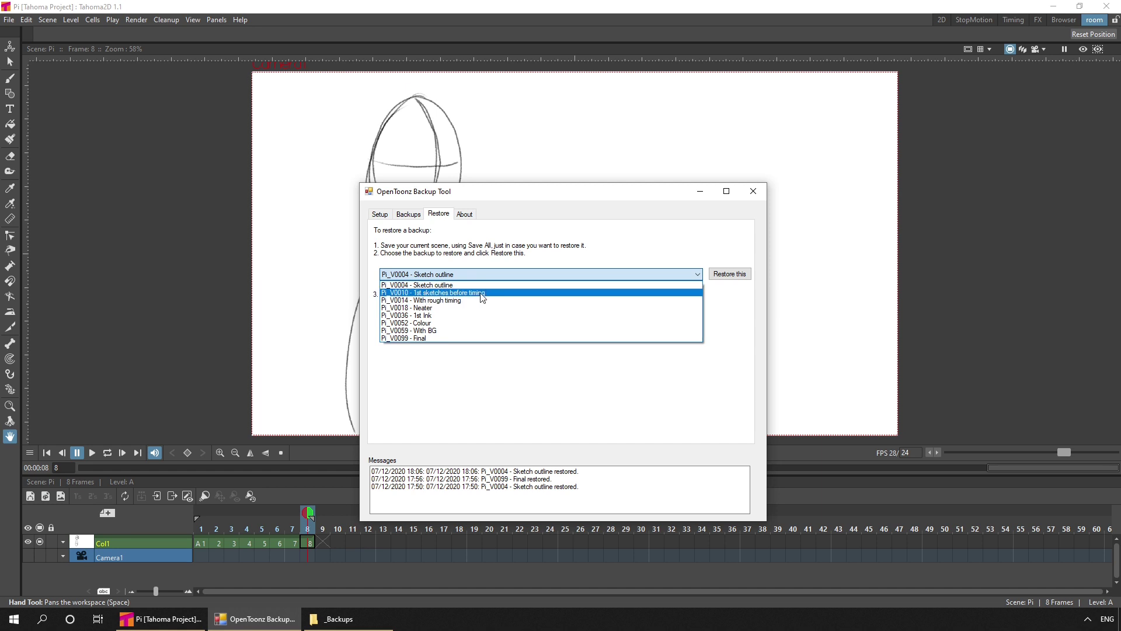
left_click(483, 294)
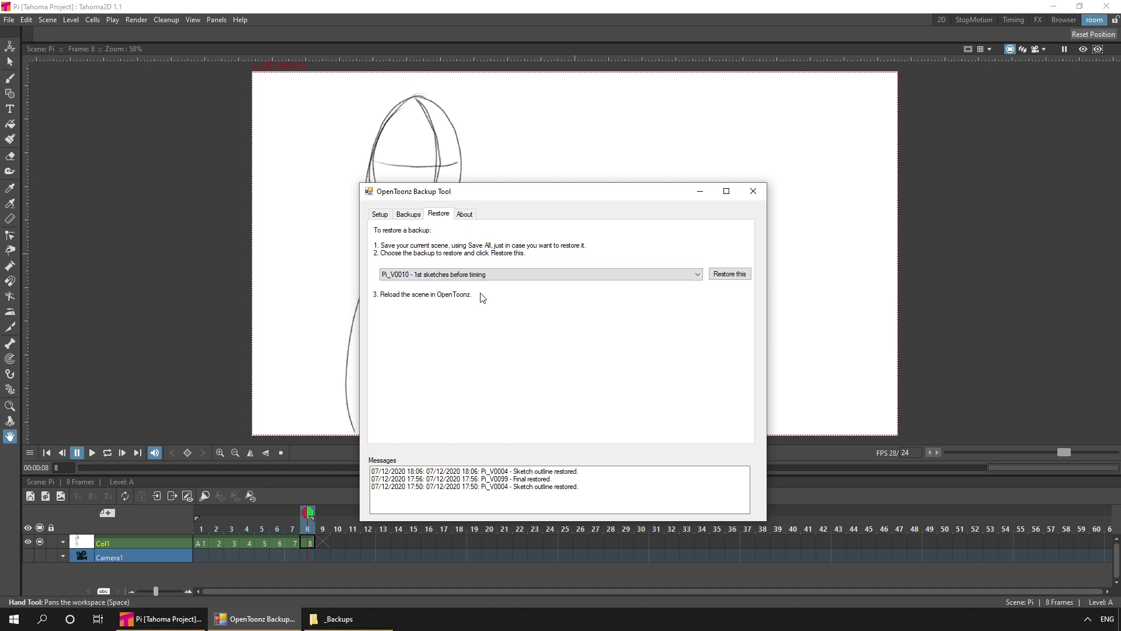
left_click(738, 277)
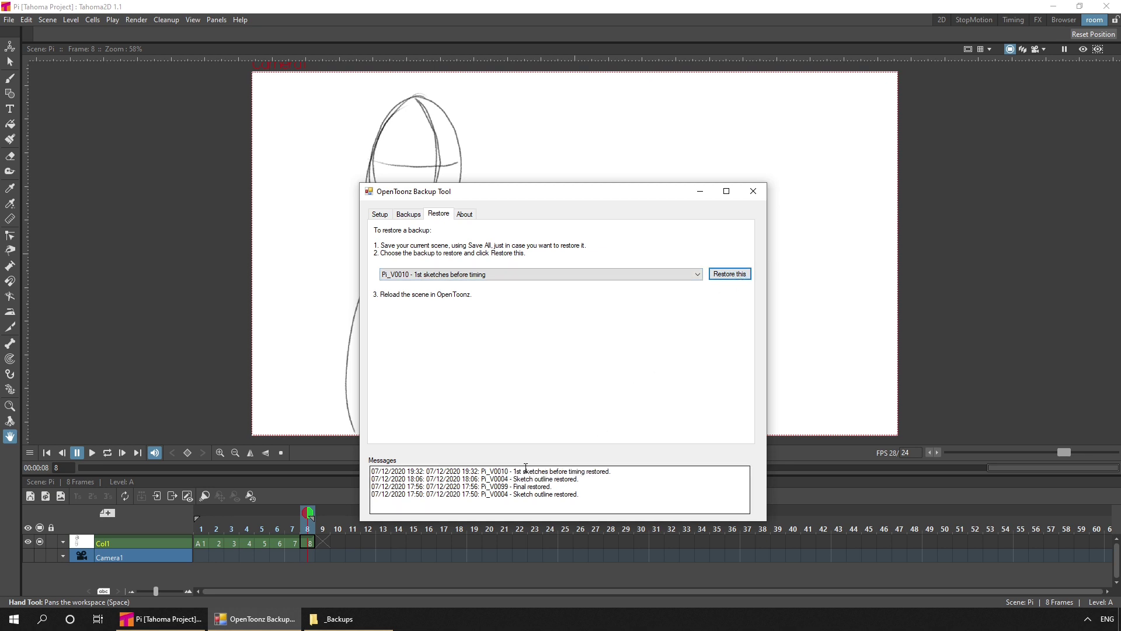
left_click_drag(520, 470, 612, 471)
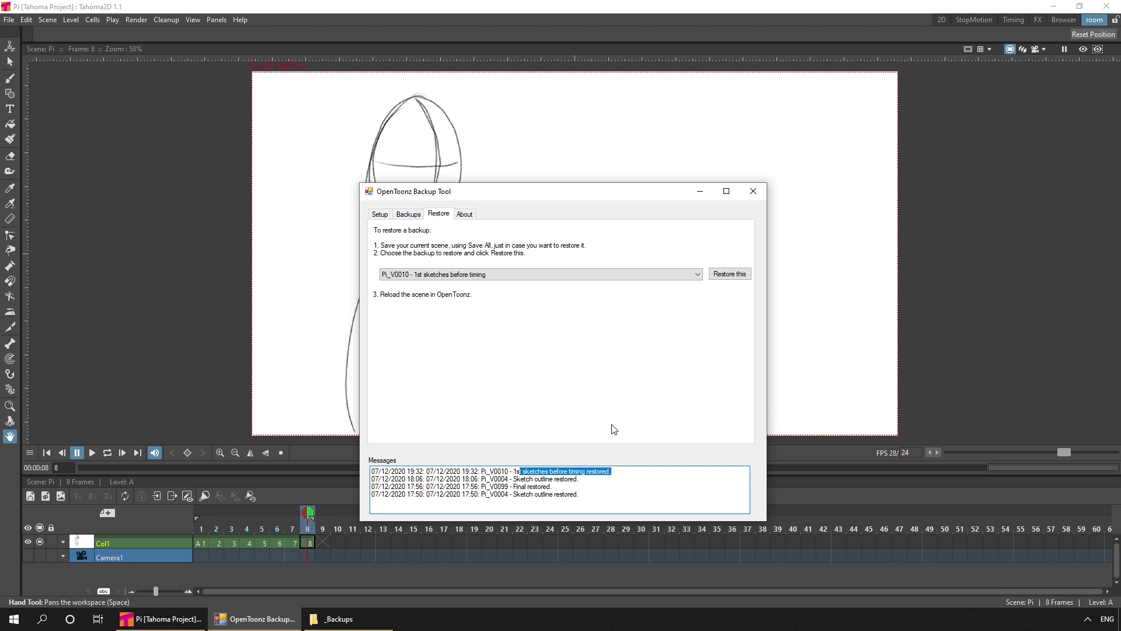
- Revert the Tahoma2D scene to load the restored backup
left_click(295, 19)
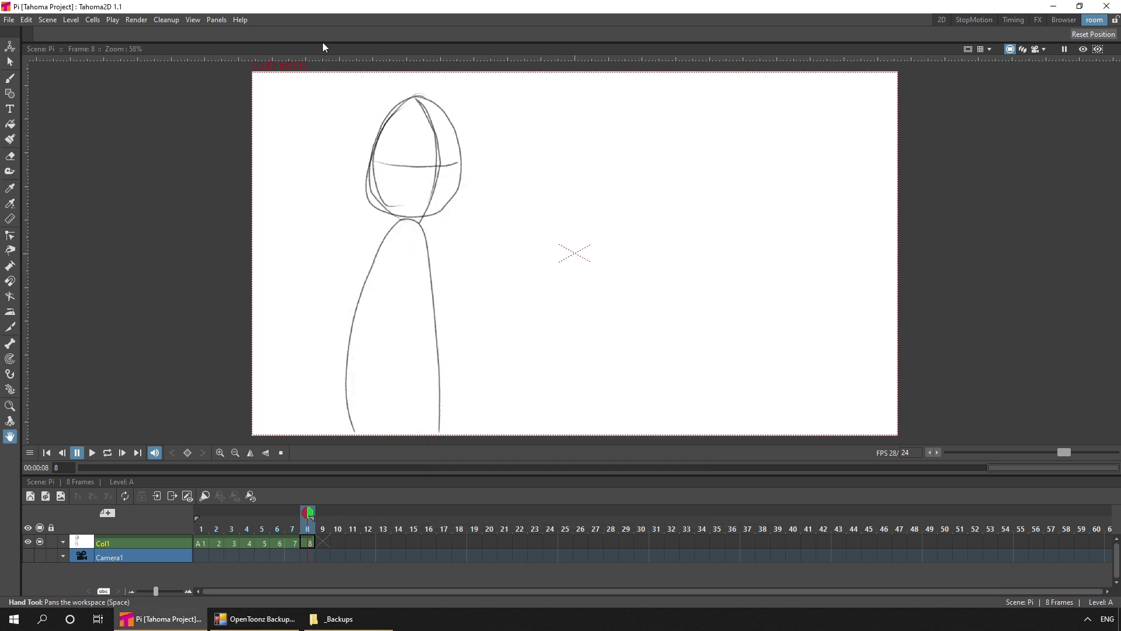
left_click(8, 20)
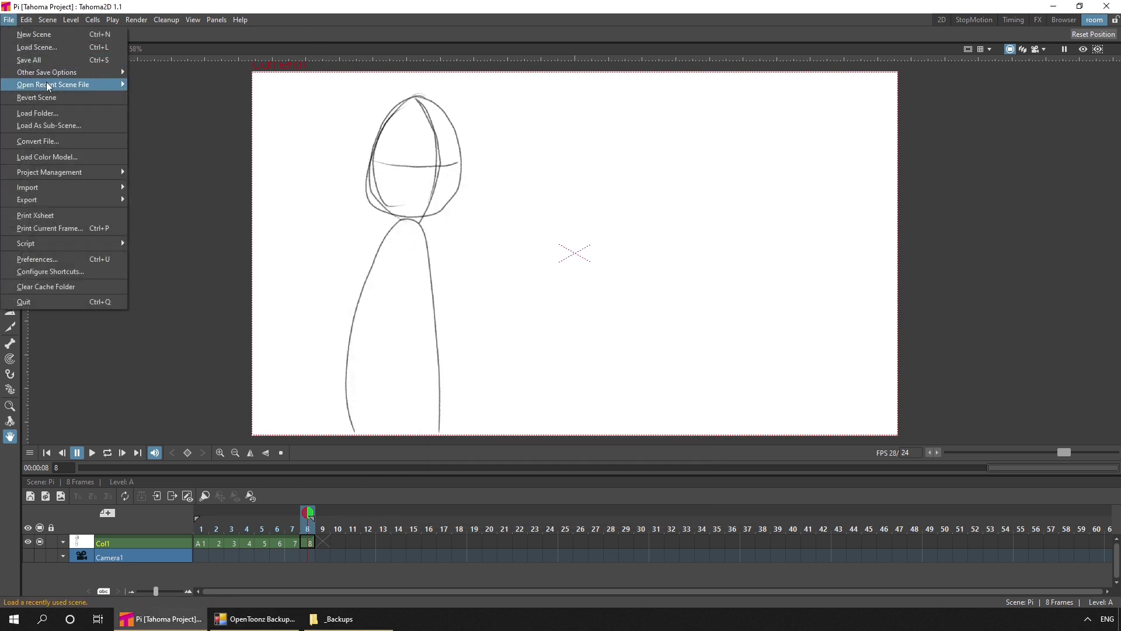
mouse_move(49, 87)
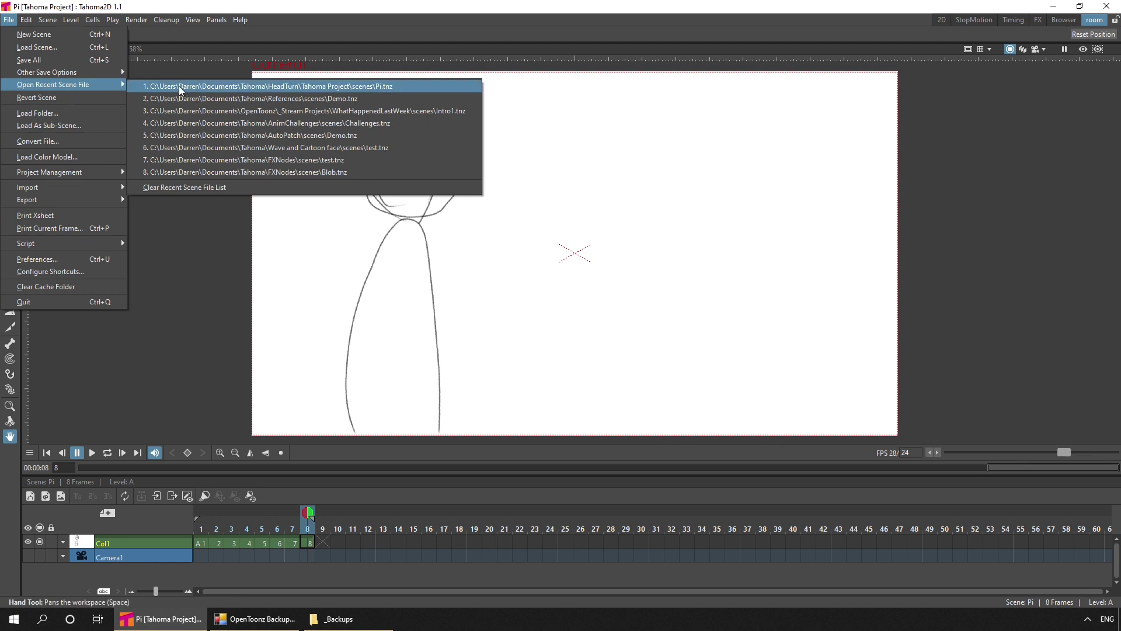
left_click(65, 97)
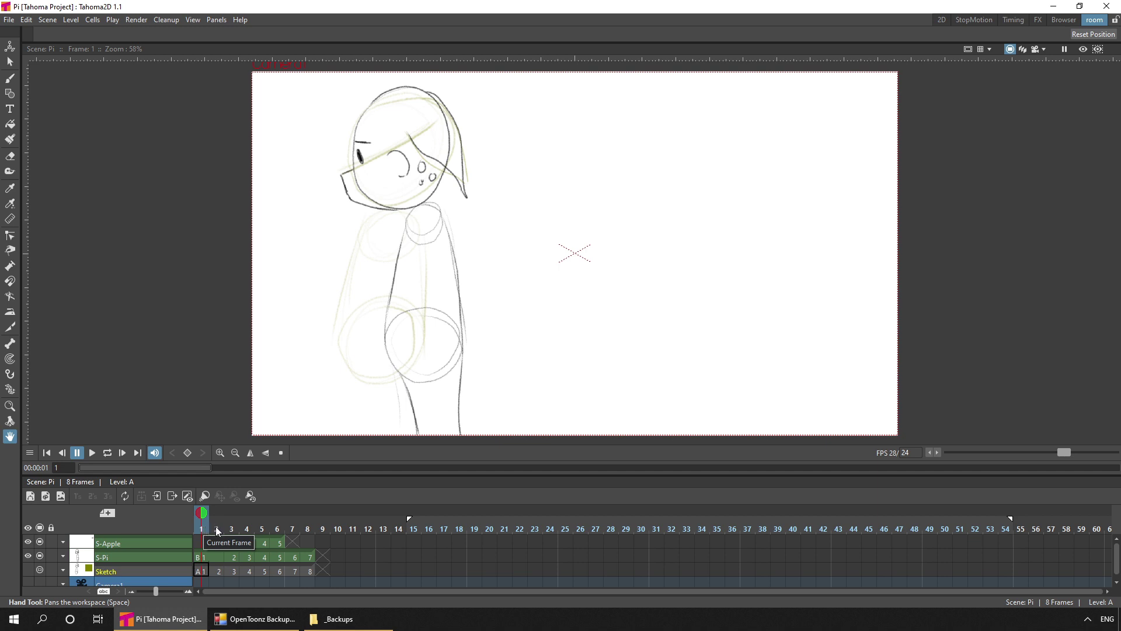
- Step through the restored sketch drawings from frame 2 to frame 8
left_click(216, 530)
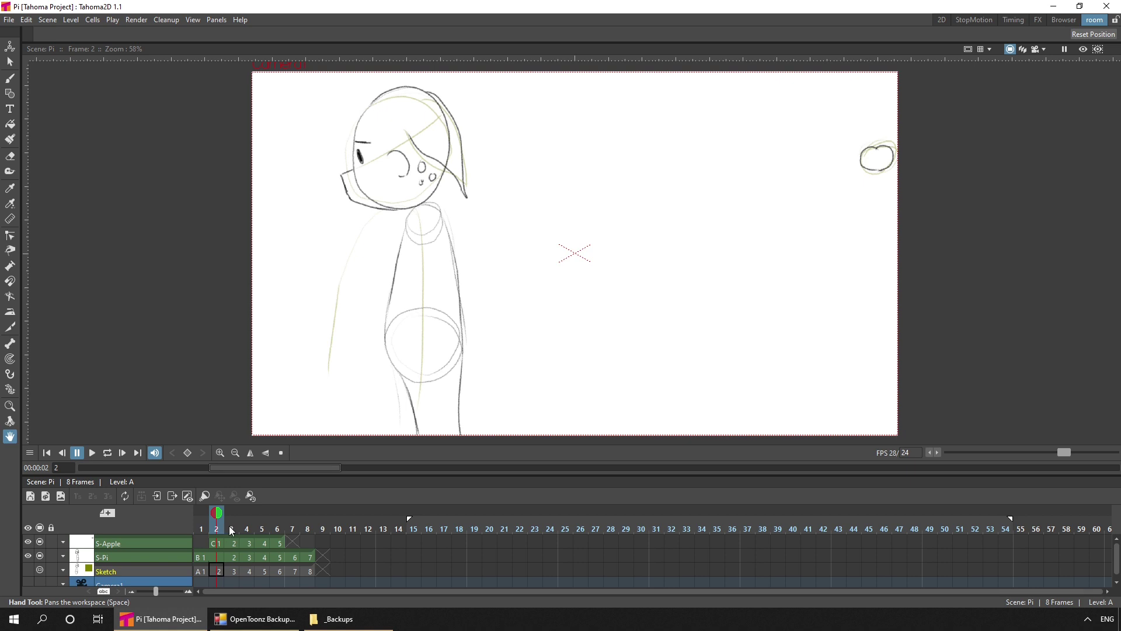
left_click(233, 529)
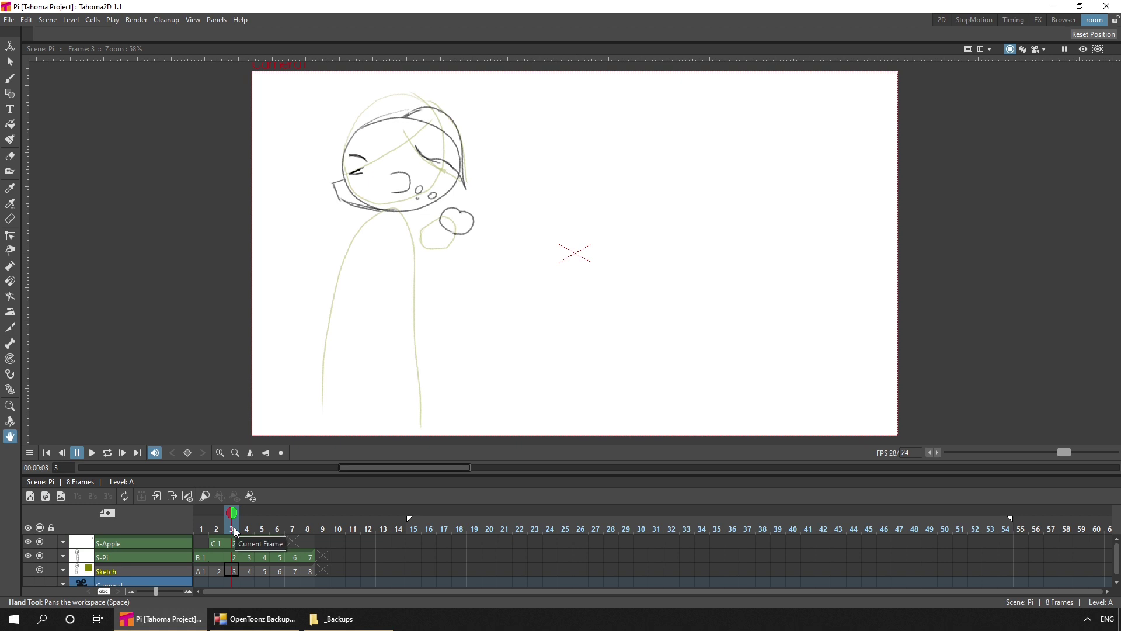
left_click(247, 529)
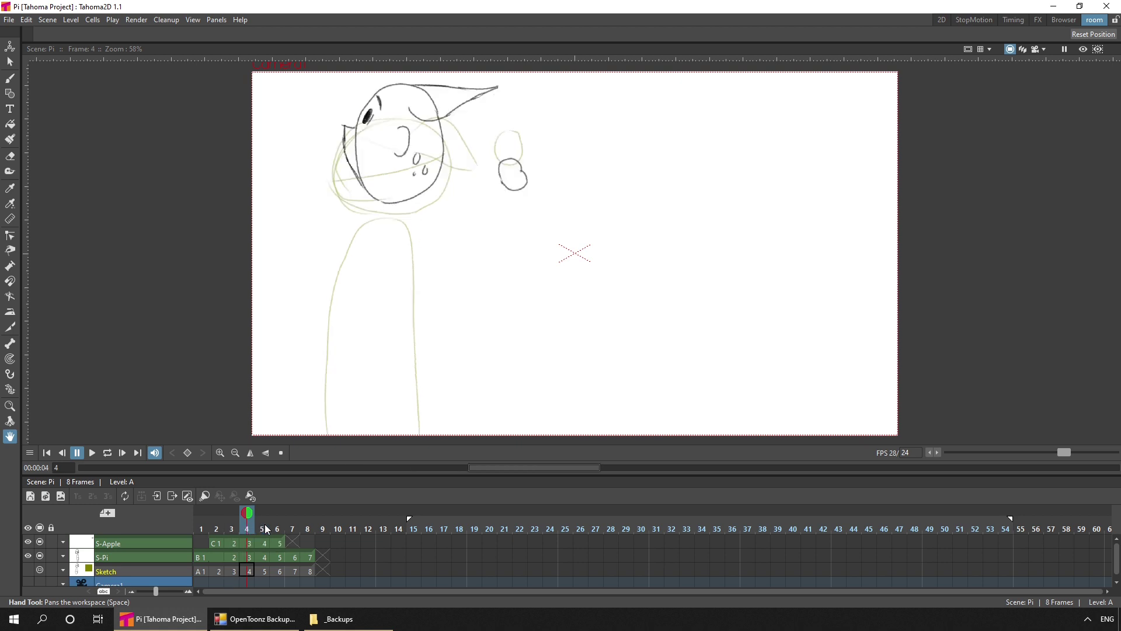
left_click(266, 529)
left_click(278, 529)
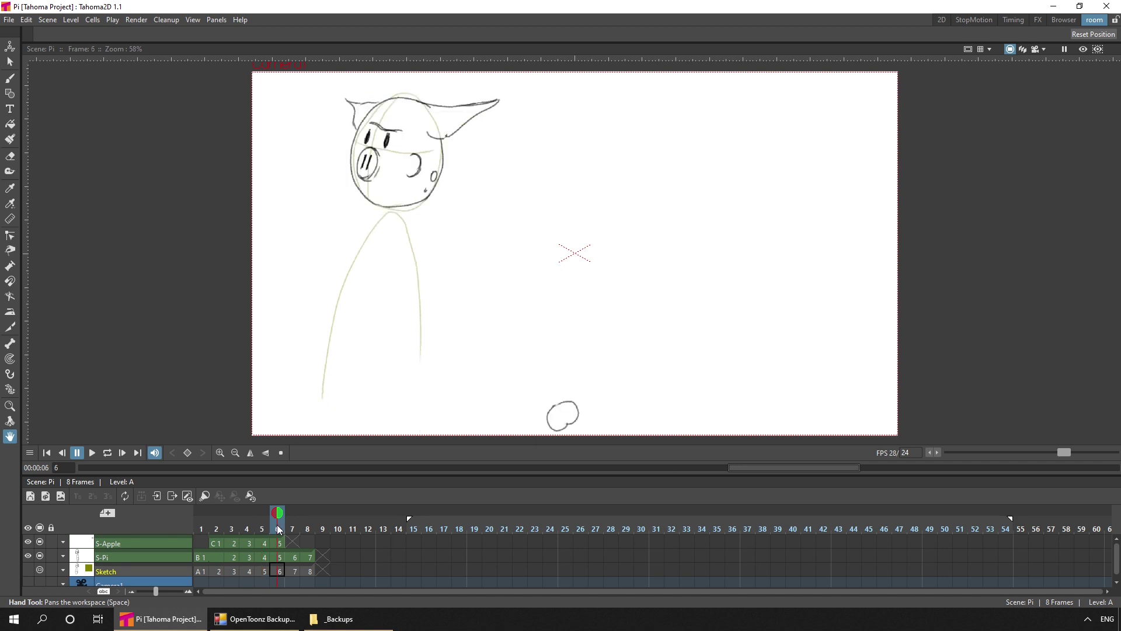
left_click(294, 526)
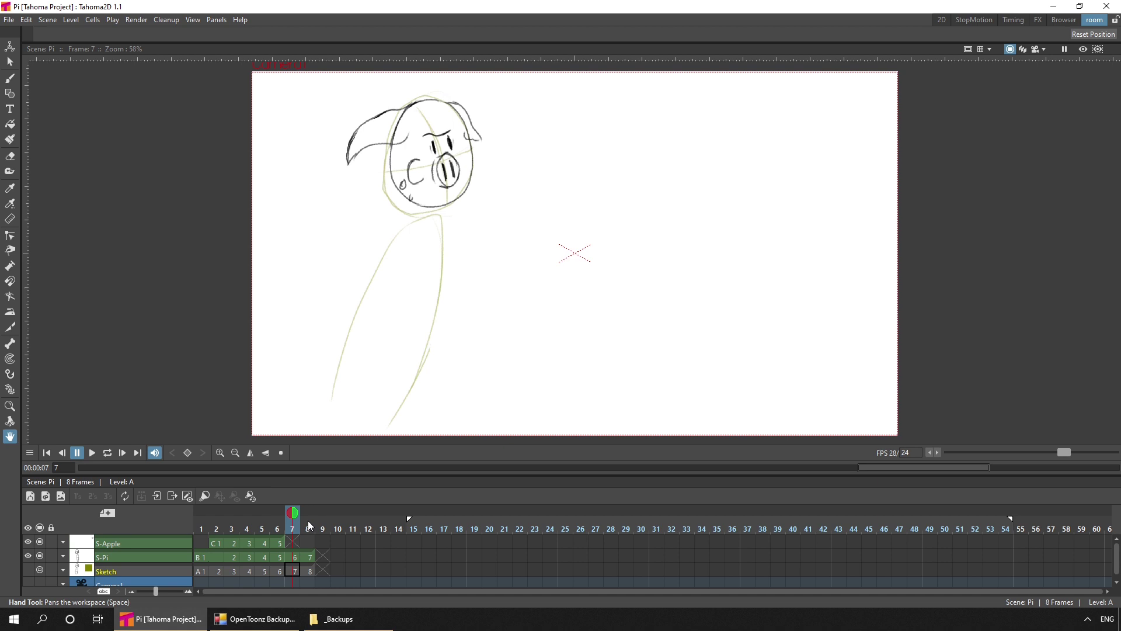
left_click(309, 529)
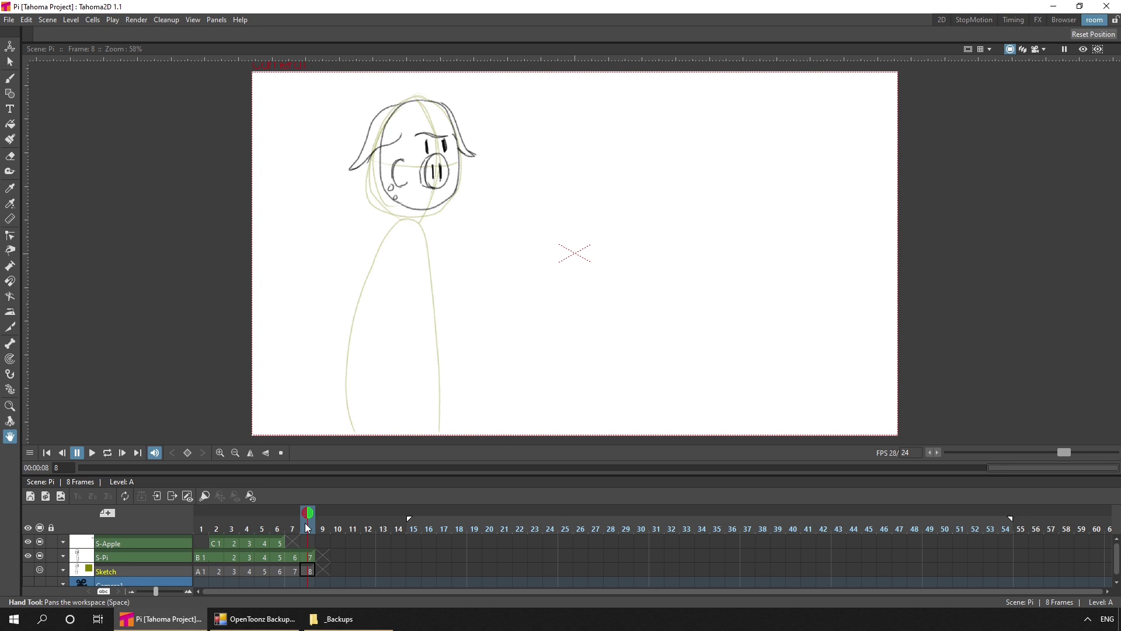
- Restore the 'Pi_V0014 - With rough timing' backup and revert the Tahoma2D scene to load it
left_click(255, 619)
left_click(467, 274)
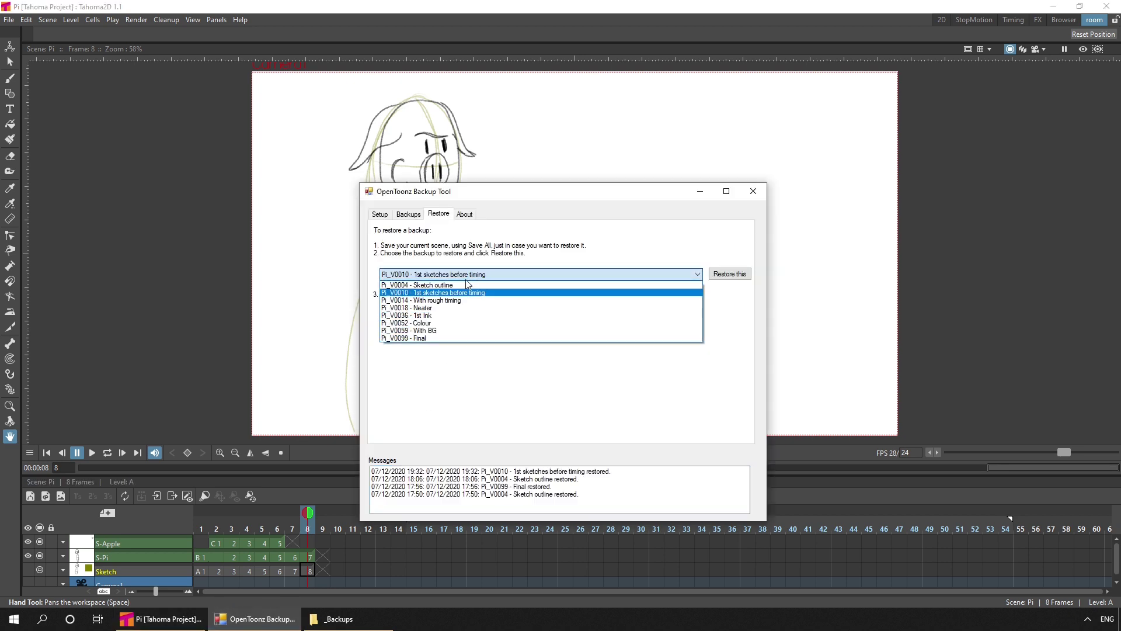
left_click(450, 301)
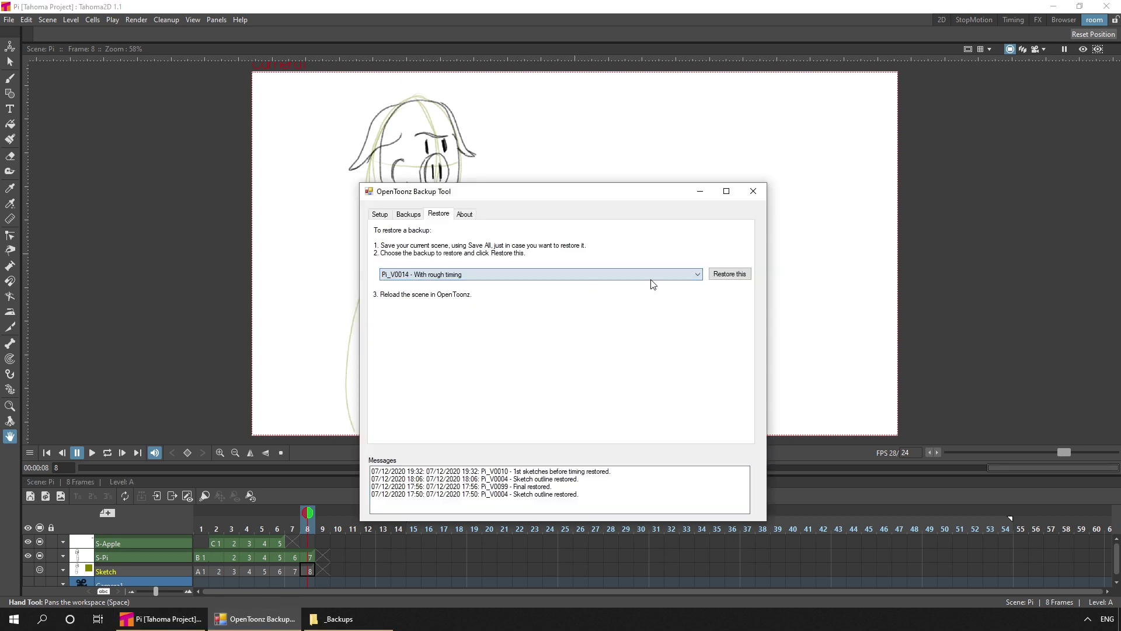
left_click(730, 275)
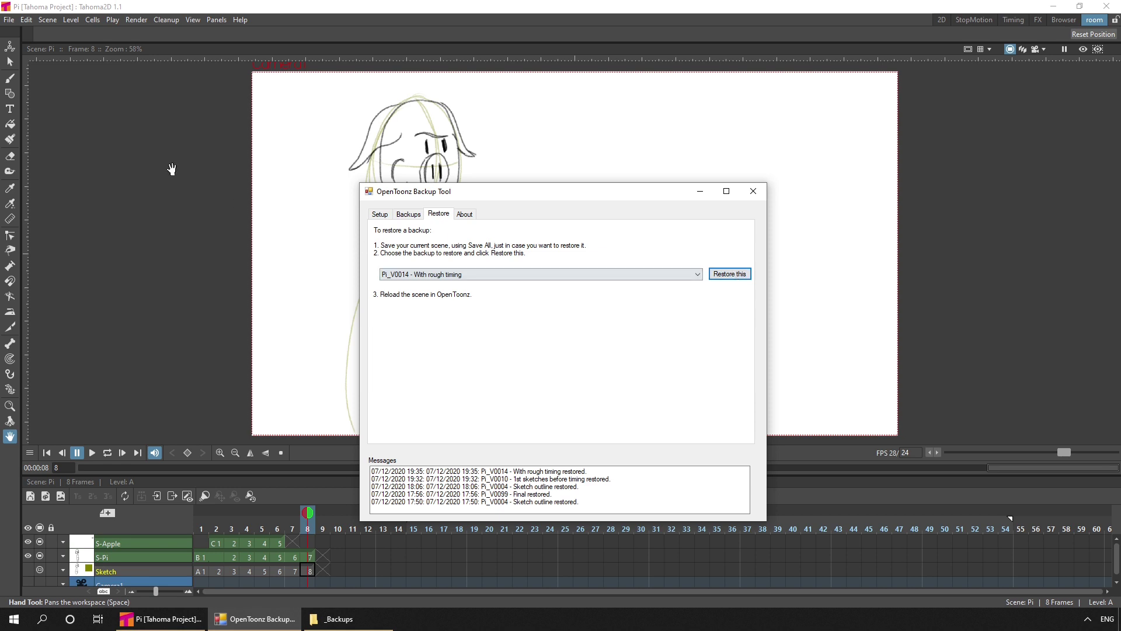
left_click(13, 21)
left_click(36, 97)
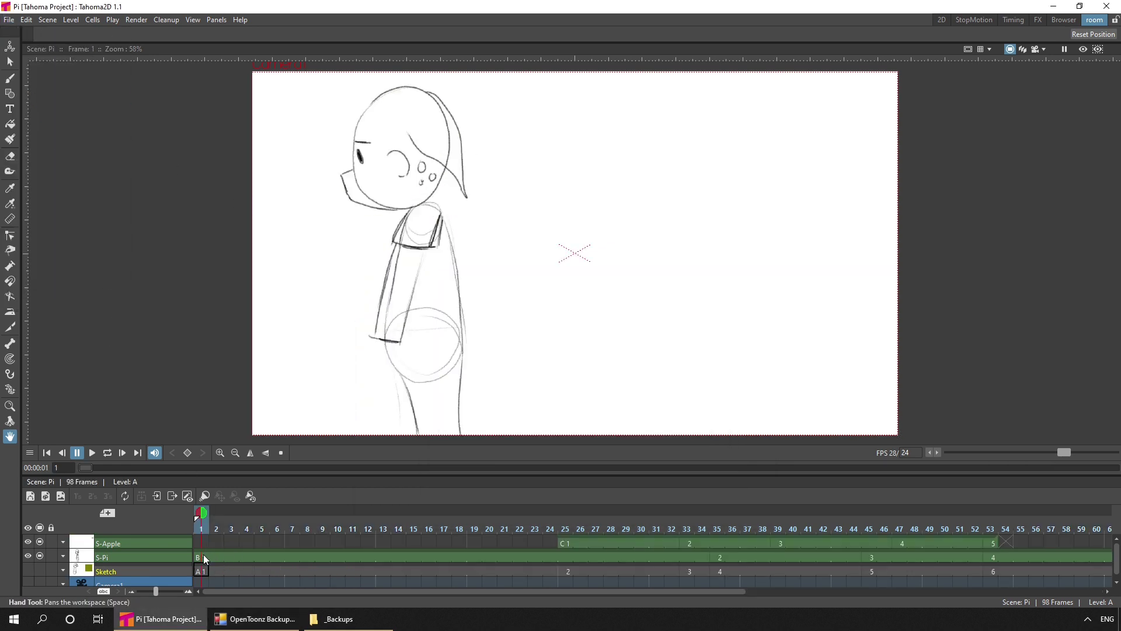
- Scrub the timing, checking the apple drawings from frame 25 through 43 up to frame 56
left_click_drag(210, 530, 716, 558)
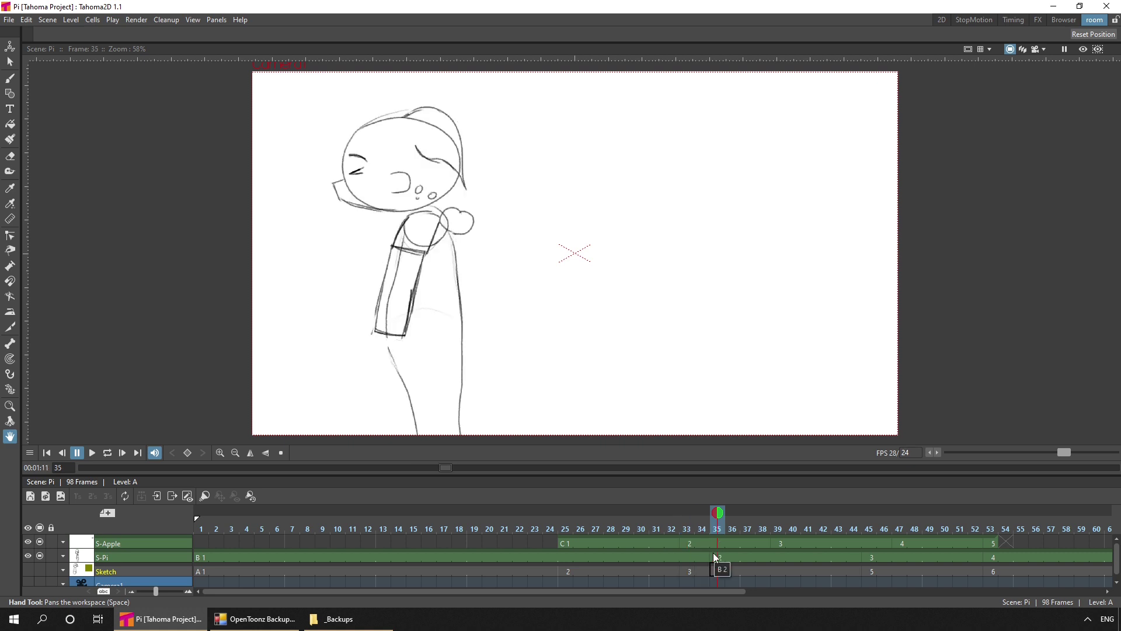
left_click(567, 543)
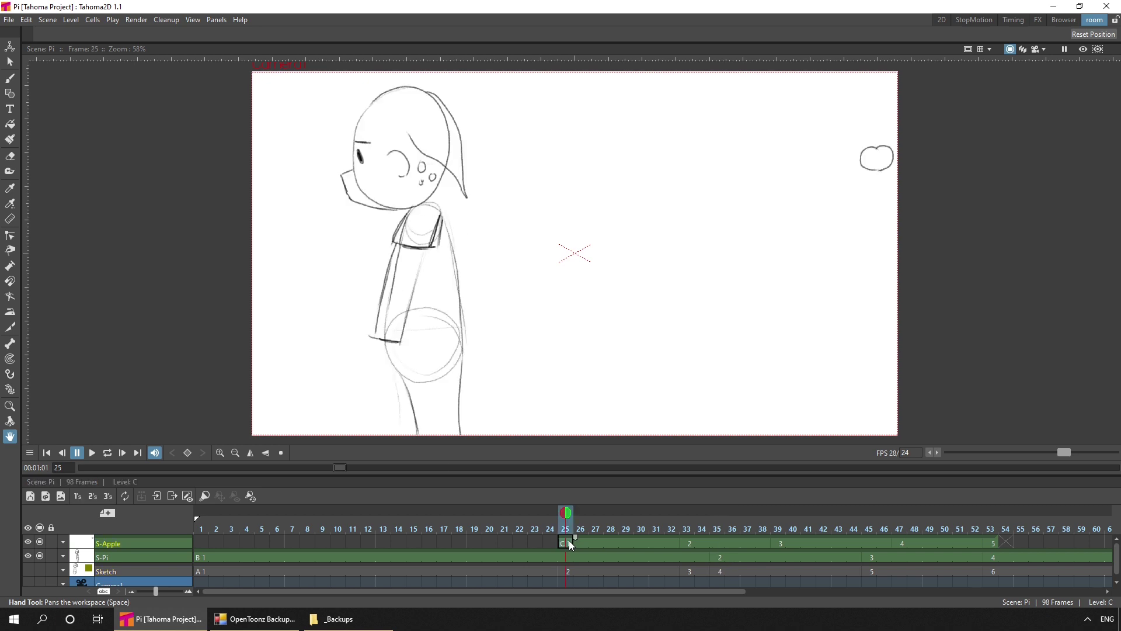
left_click(685, 548)
left_click(780, 544)
left_click(838, 543)
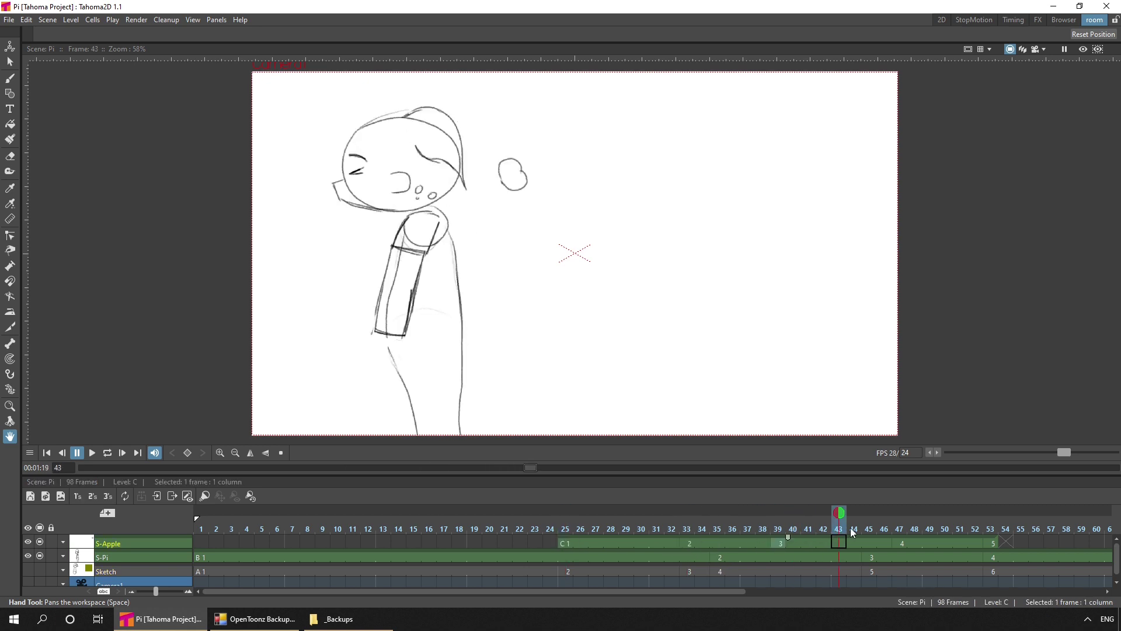
left_click_drag(853, 533, 1035, 535)
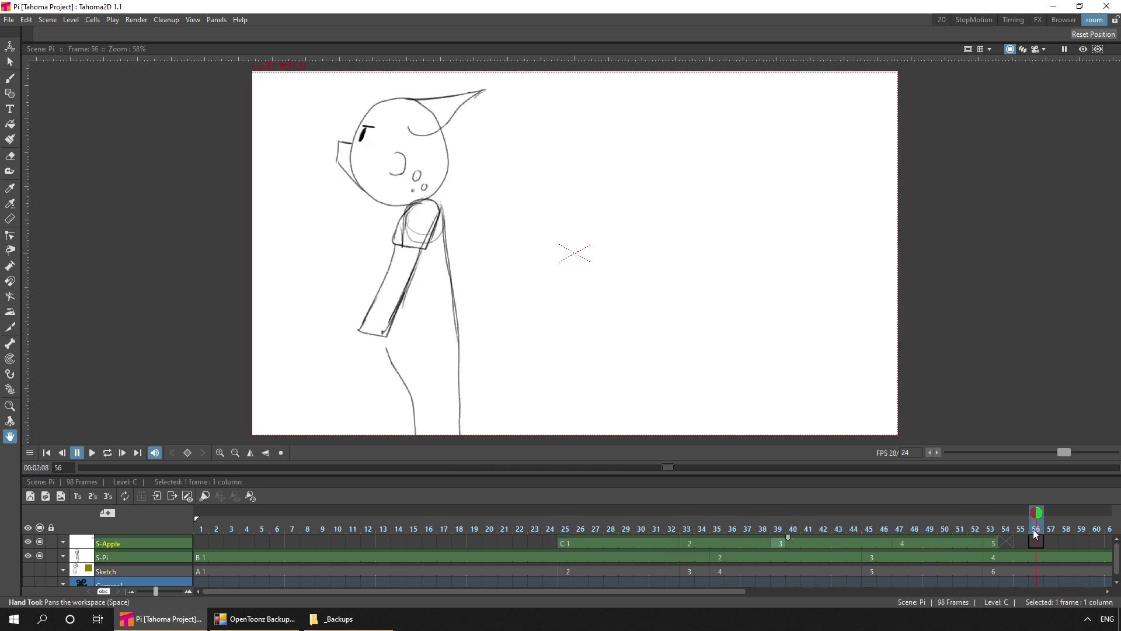
- Play the timed animation from frame 1, then rewind and play it again
left_click(82, 465)
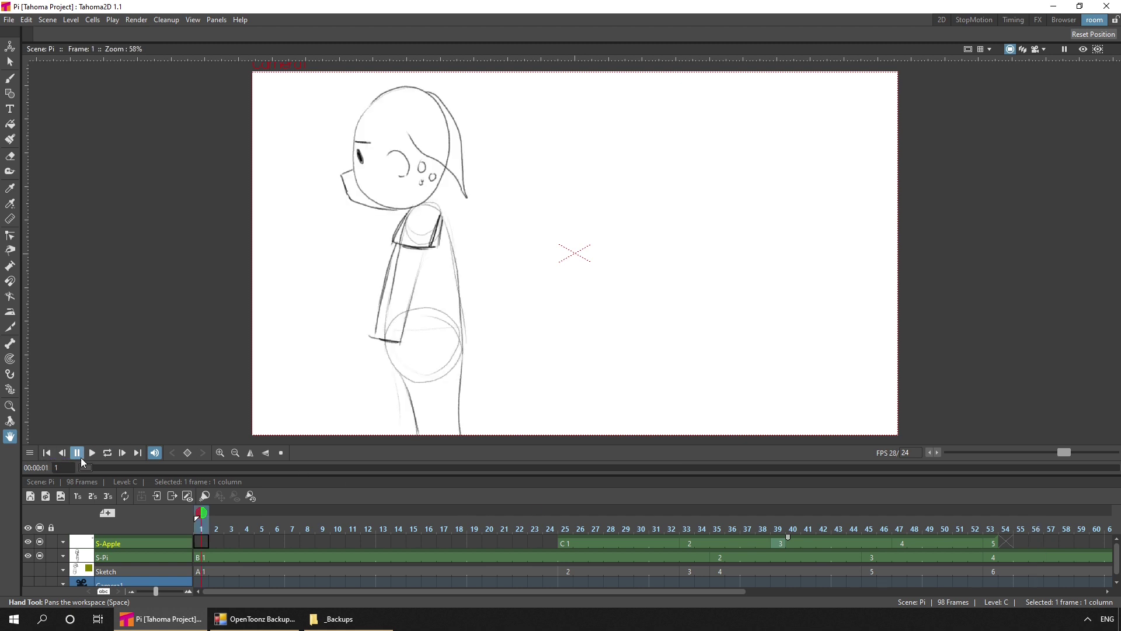
left_click(92, 453)
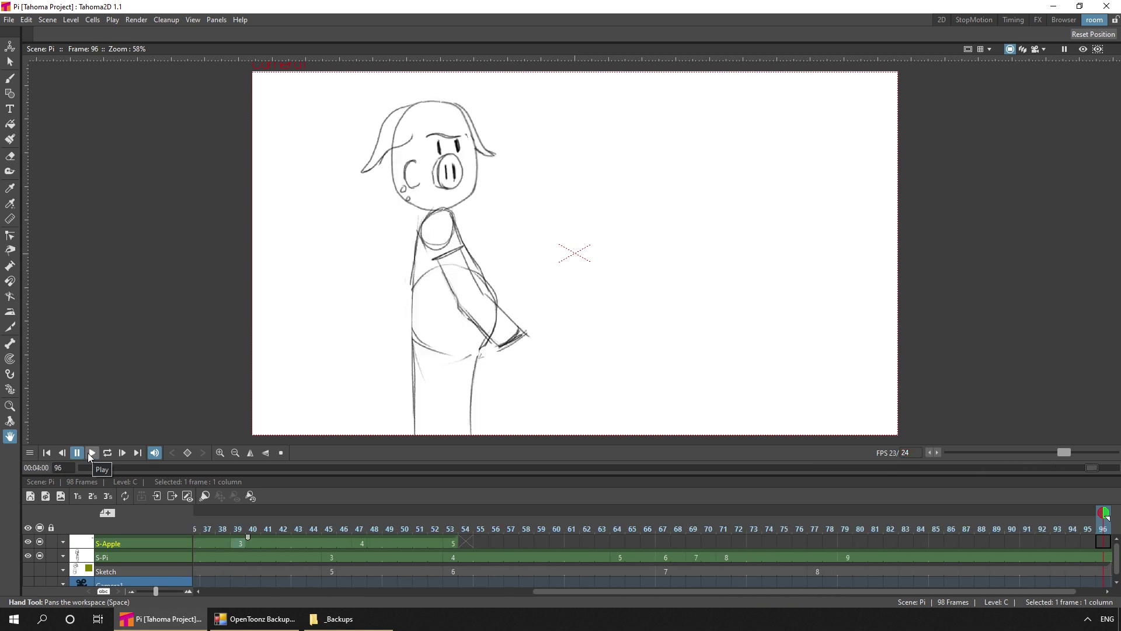
left_click(92, 453)
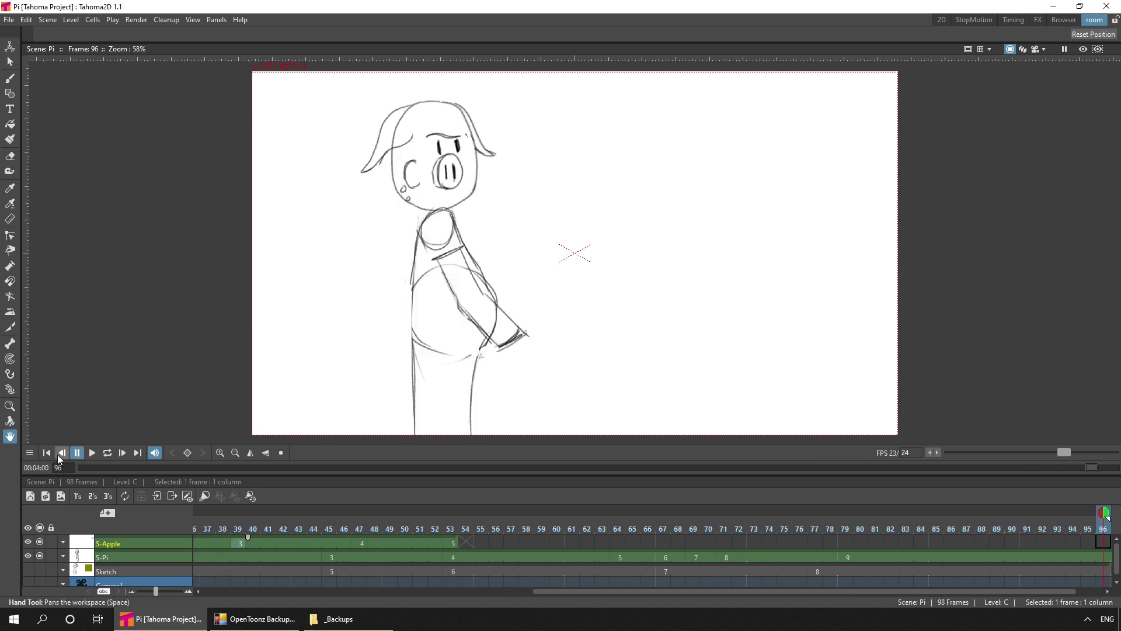
left_click(92, 454)
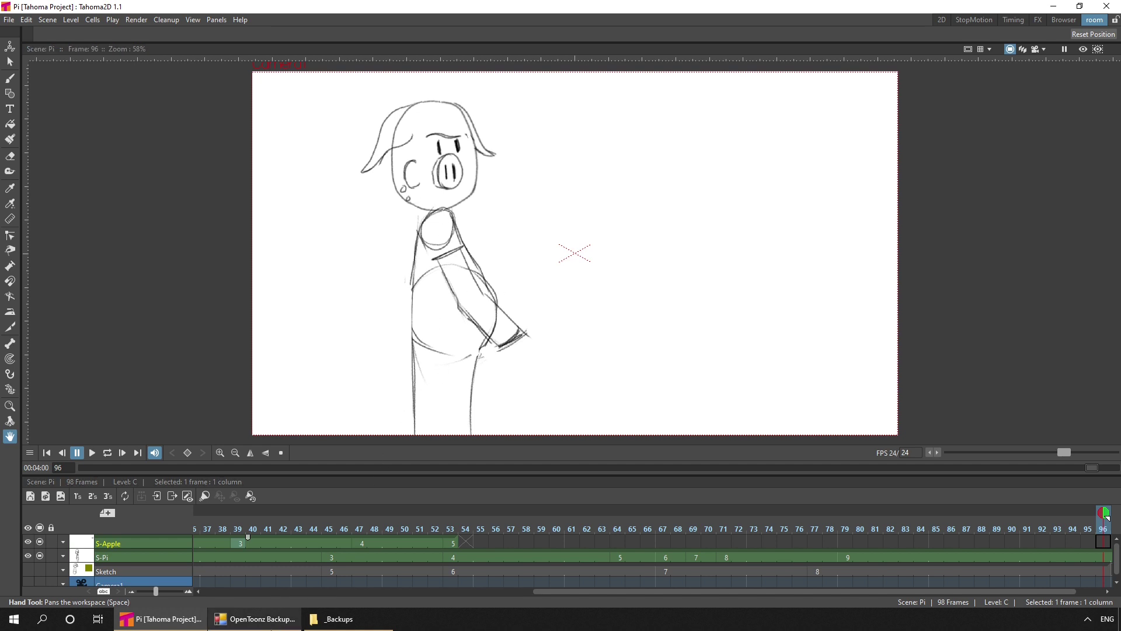
left_click(271, 626)
left_click(475, 275)
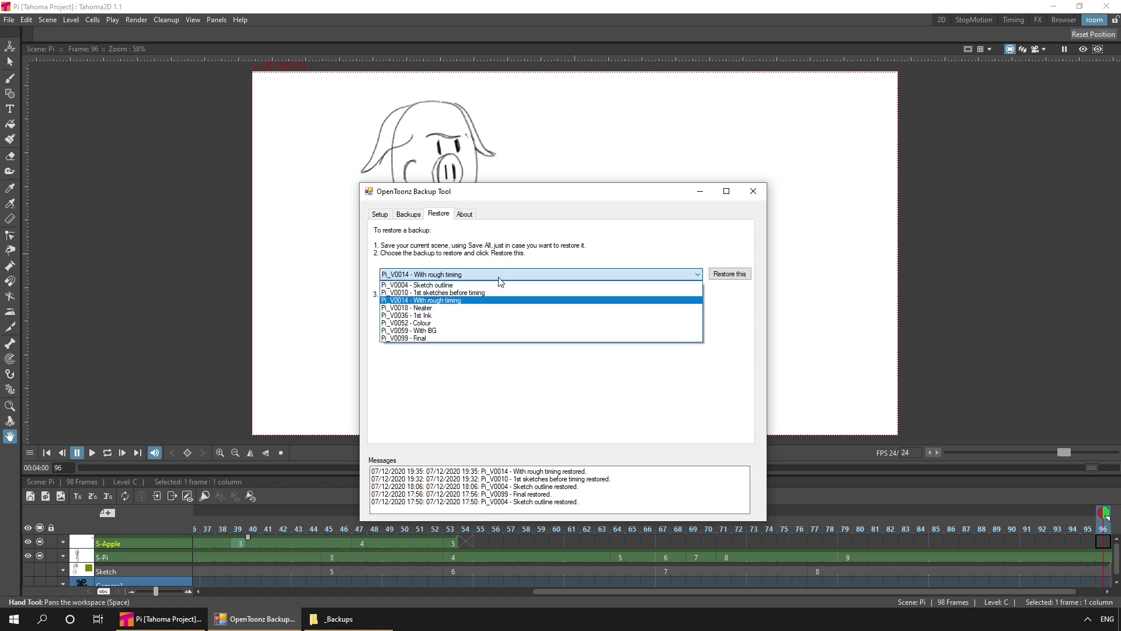
left_click(441, 309)
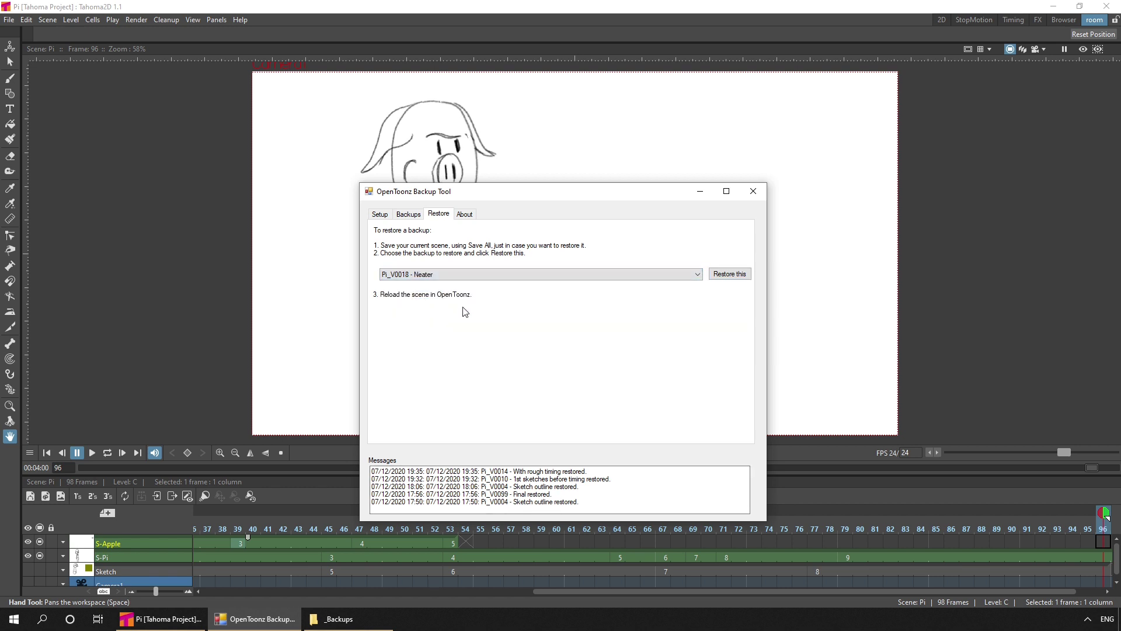
left_click(730, 278)
left_click(9, 19)
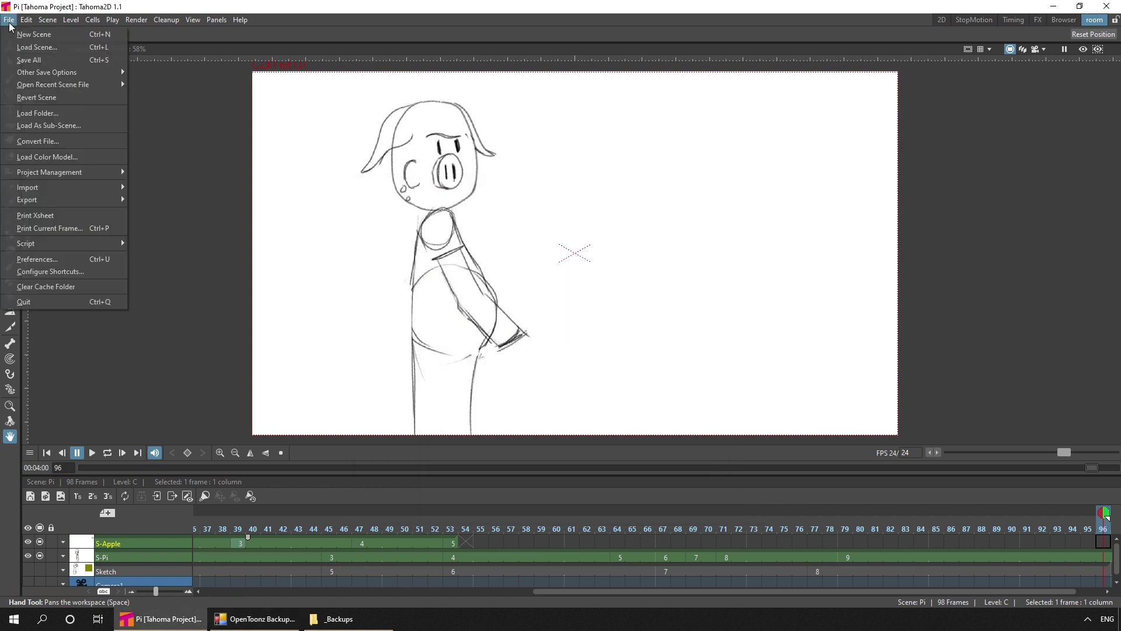
left_click(33, 97)
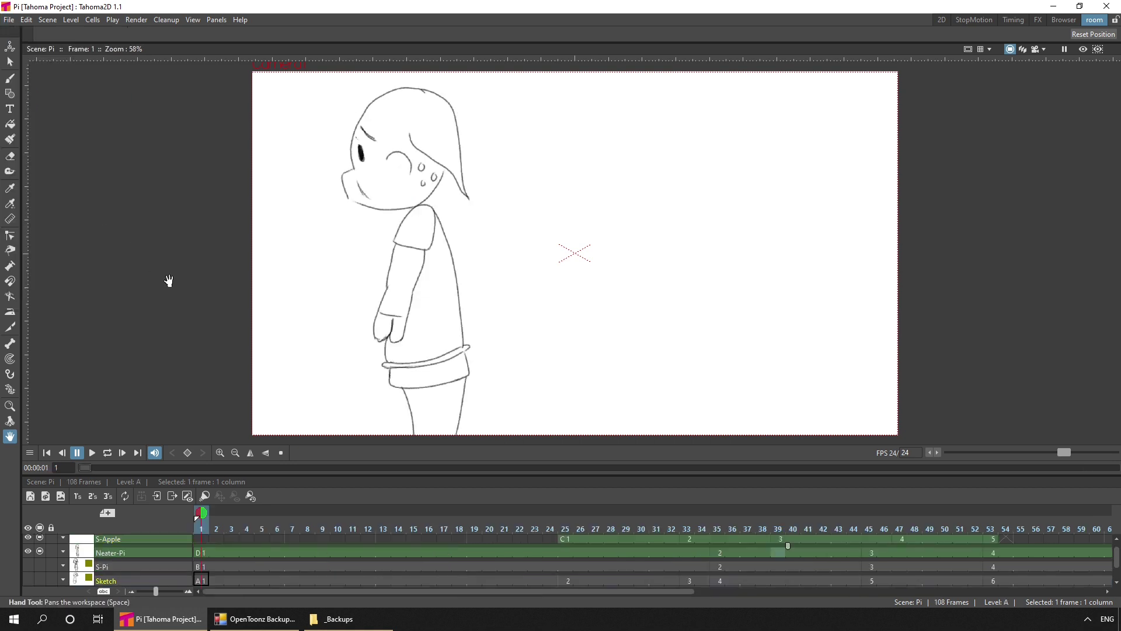
left_click(92, 453)
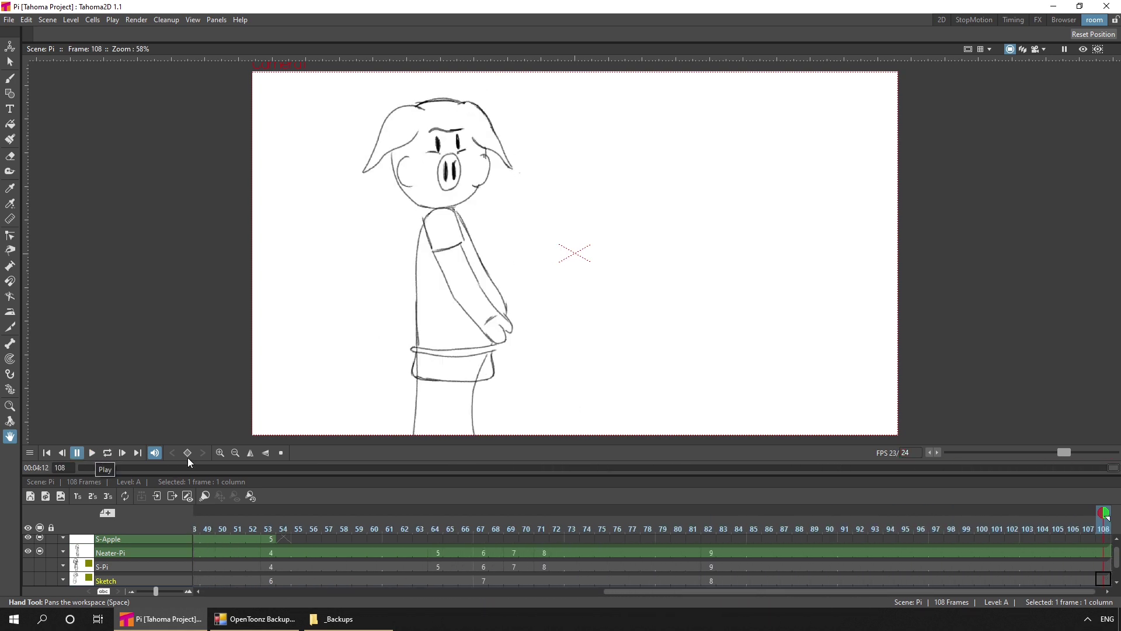
left_click(47, 453)
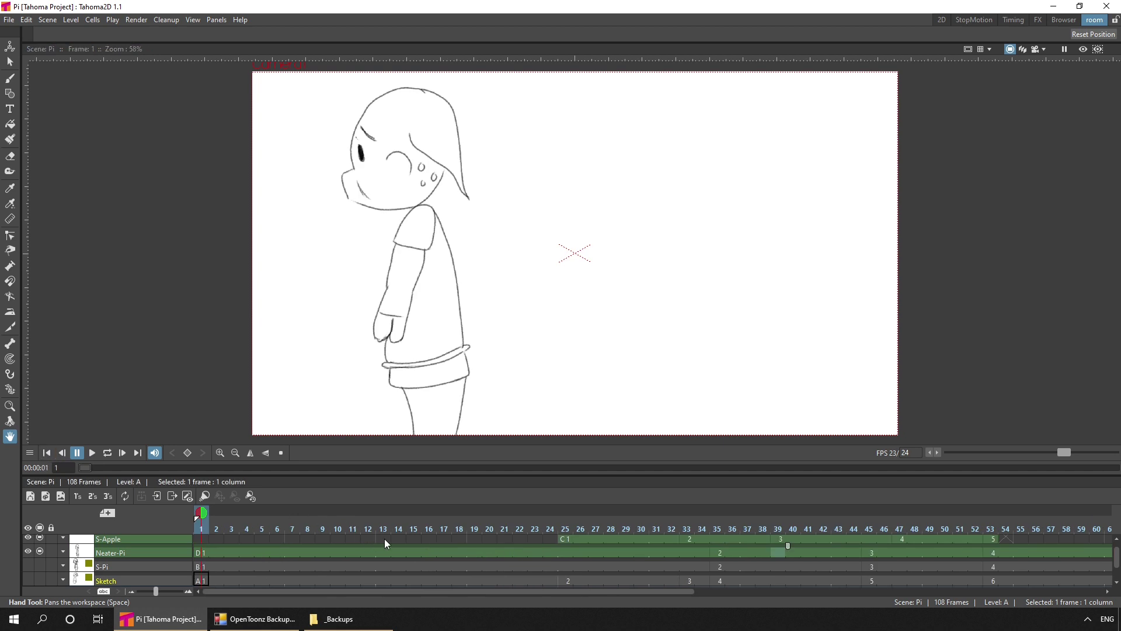
left_click(550, 522)
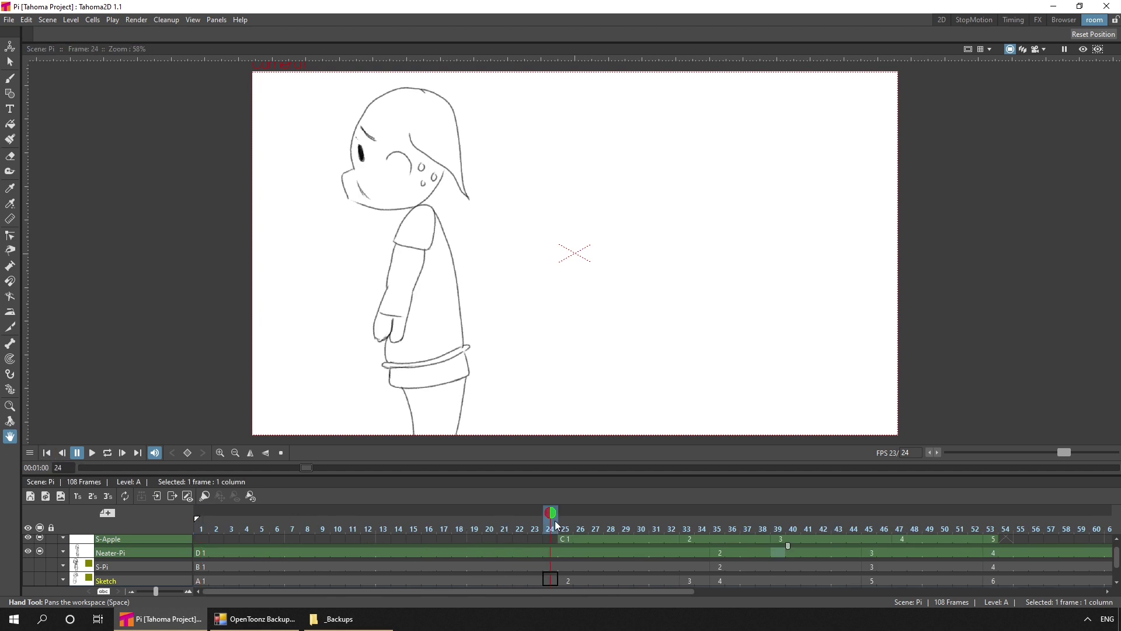
left_click(594, 522)
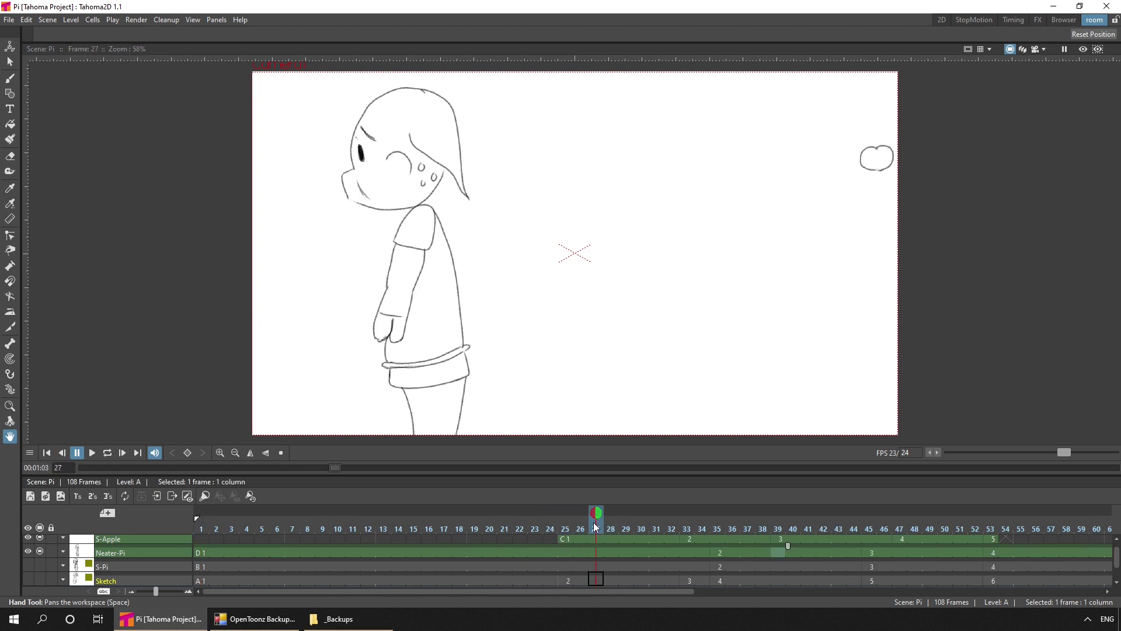
left_click(39, 565)
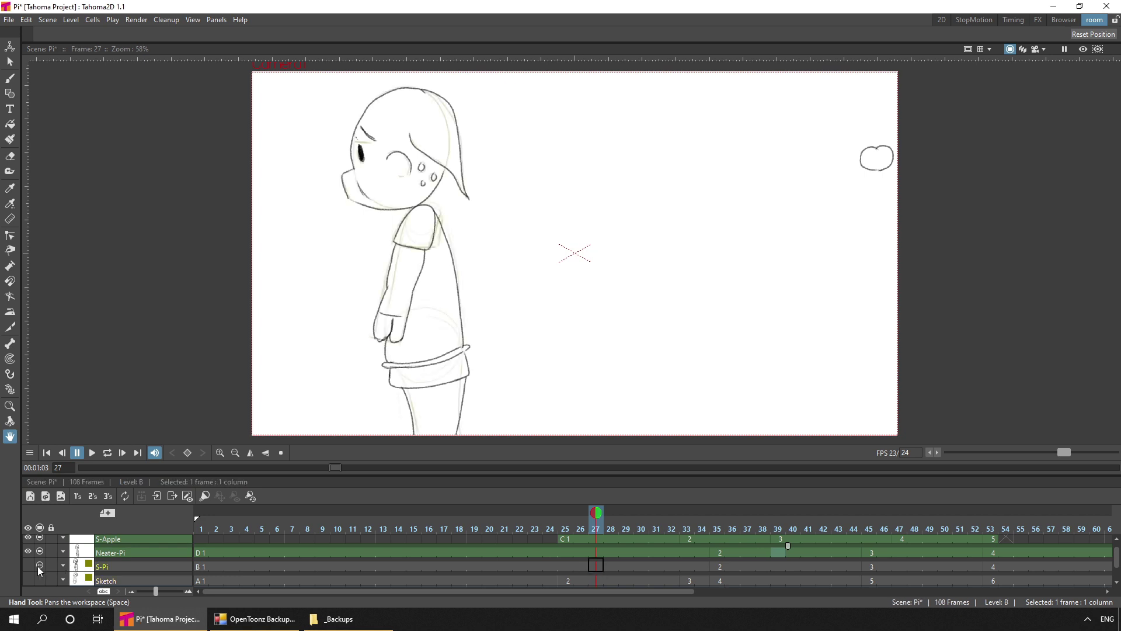
left_click_drag(617, 524, 1036, 529)
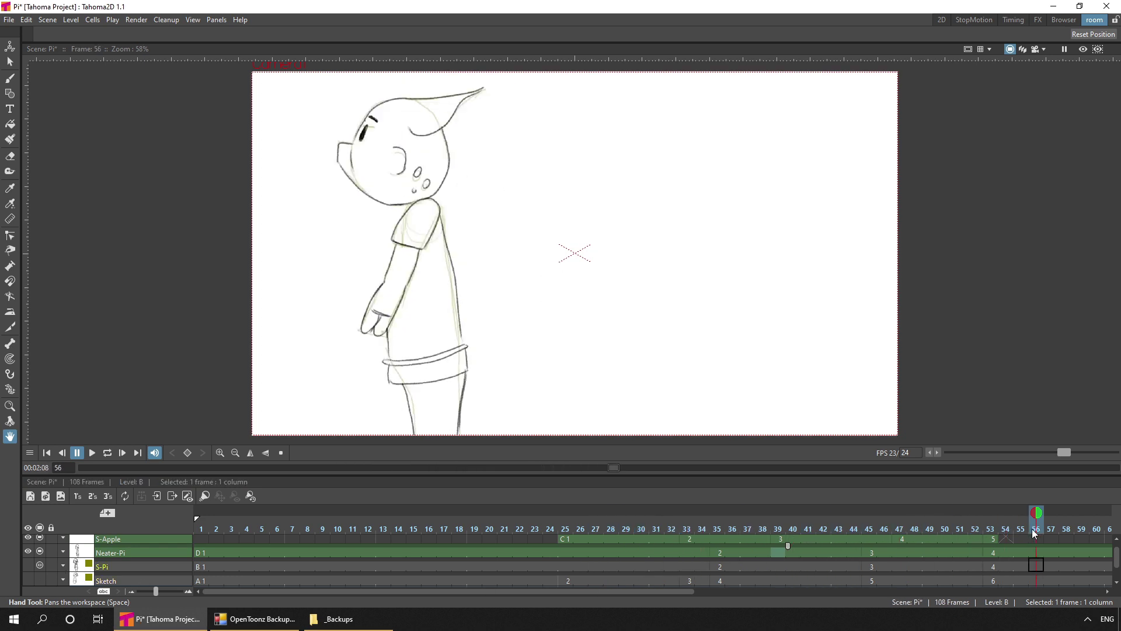
left_click(39, 565)
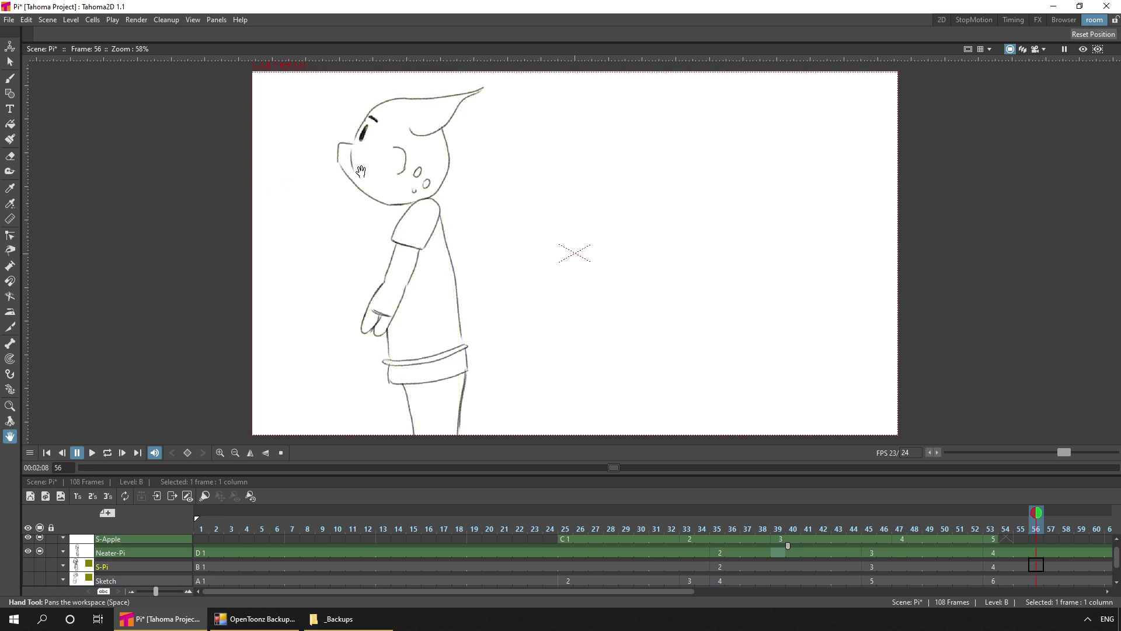
left_click(10, 61)
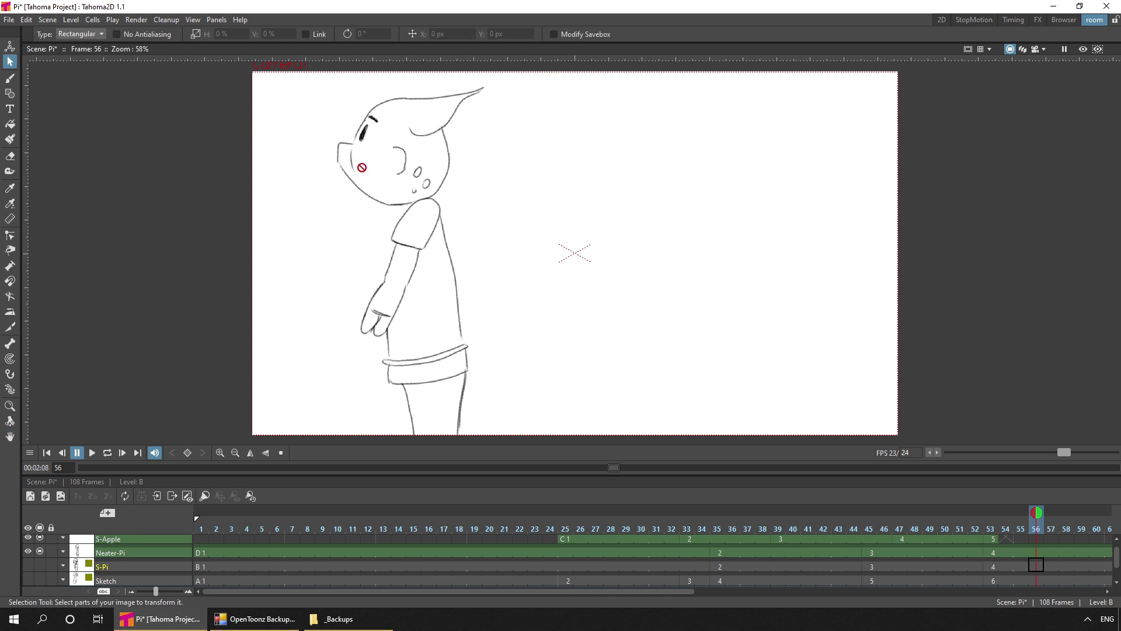
left_click(1036, 551)
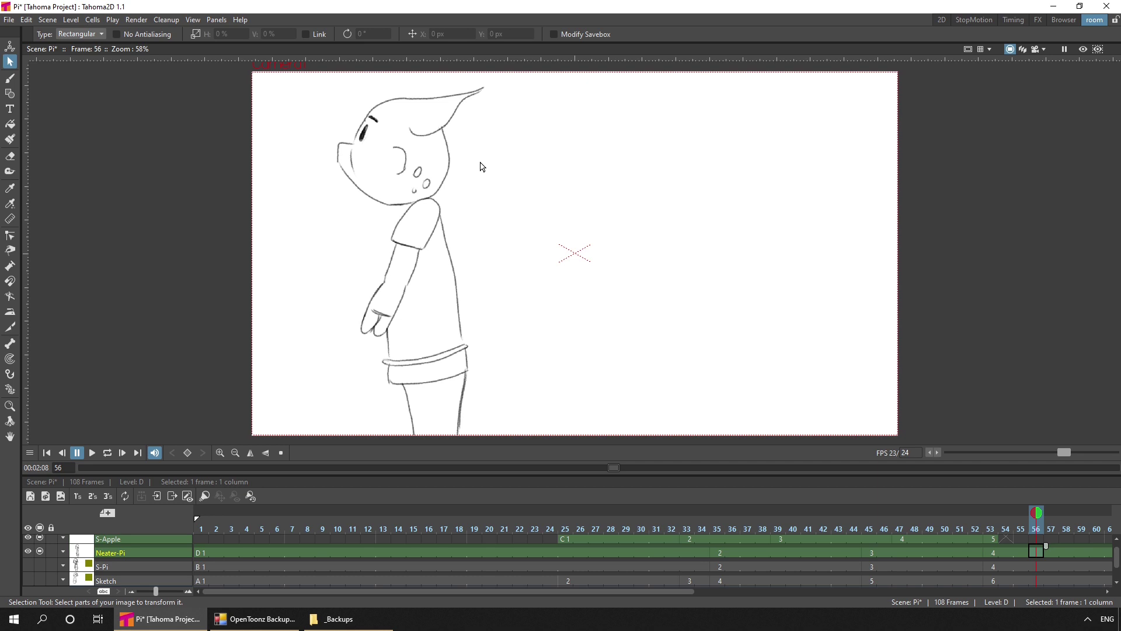
- Restore the 'Pi_V0036 - 1st Ink' backup in the Backup Tool
left_click(254, 619)
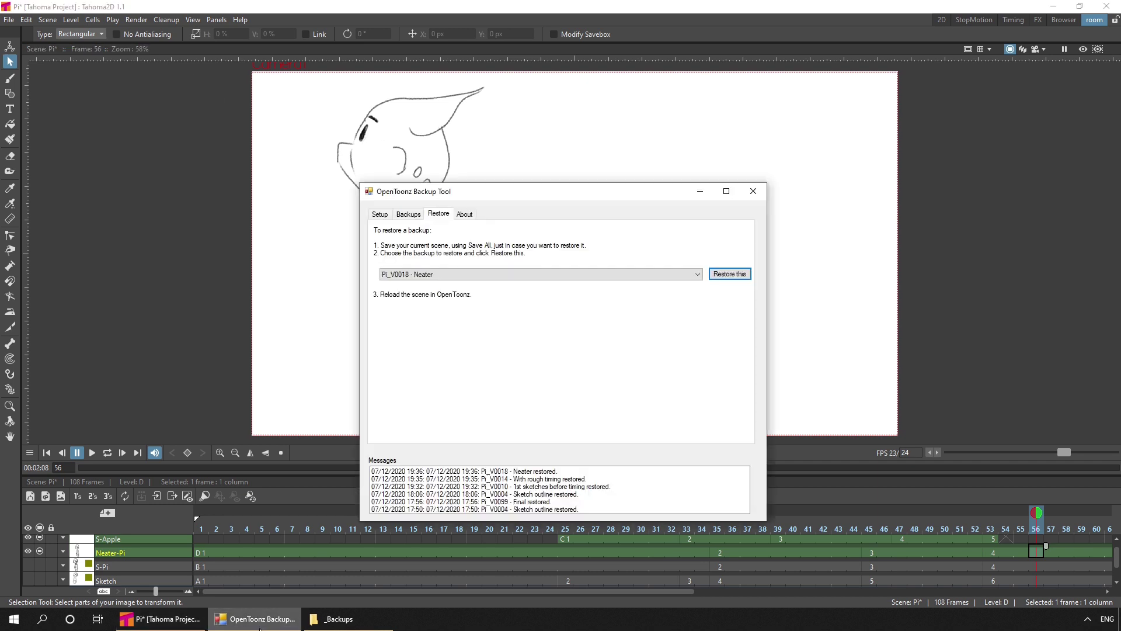
left_click(456, 277)
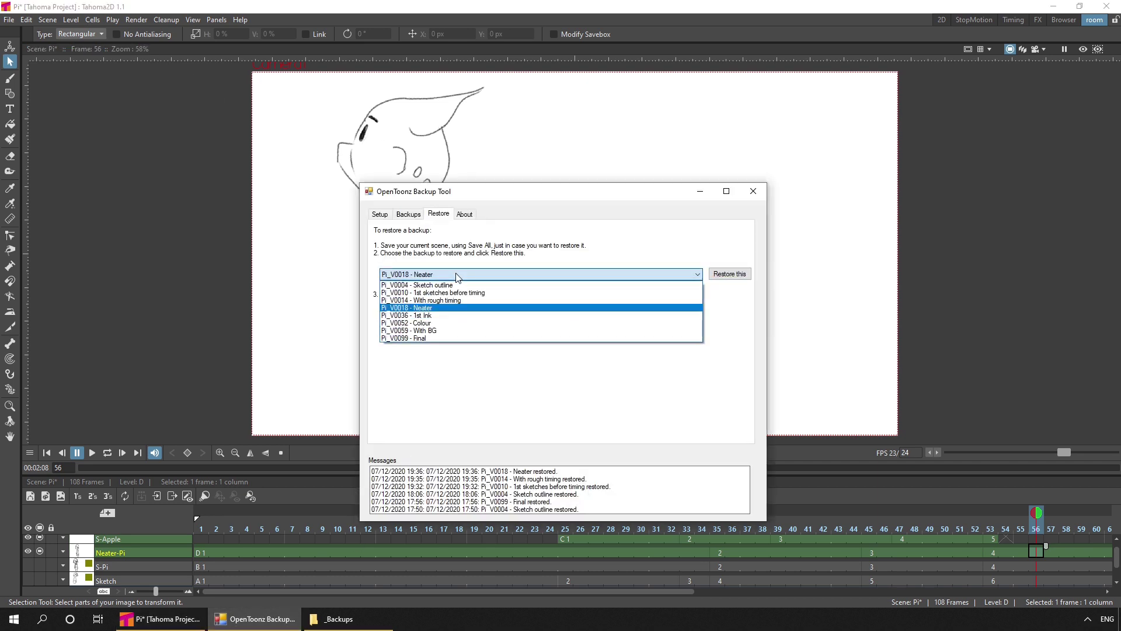
left_click(438, 315)
left_click(730, 274)
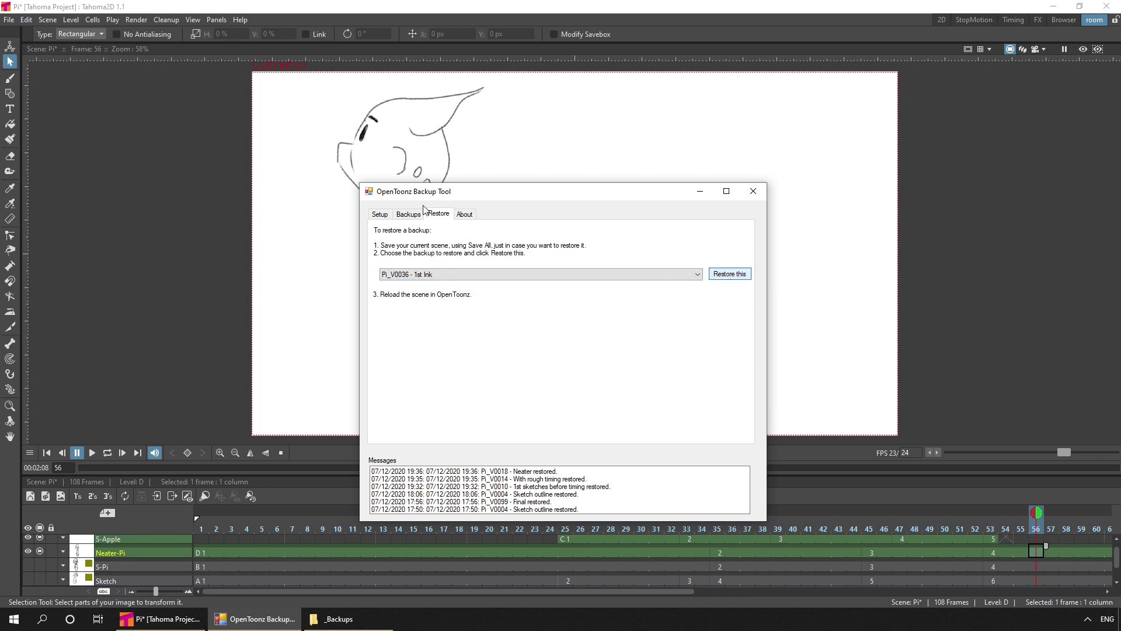
- Revert the Tahoma2D scene to the restored 1st Ink version and play the inked animation
left_click(9, 19)
left_click(35, 93)
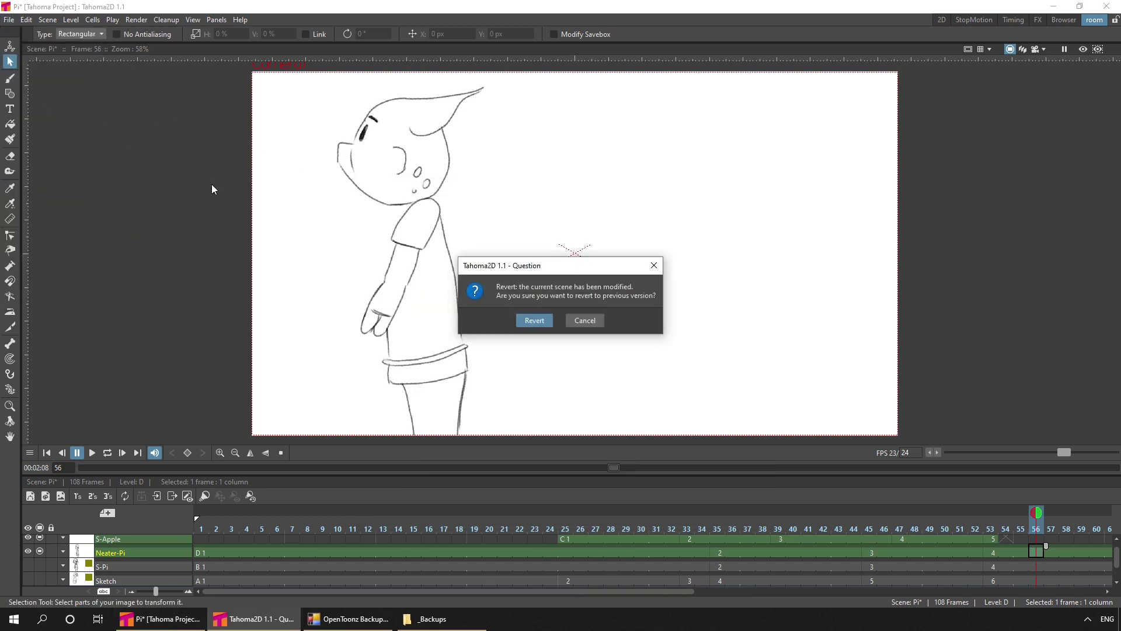
left_click(534, 320)
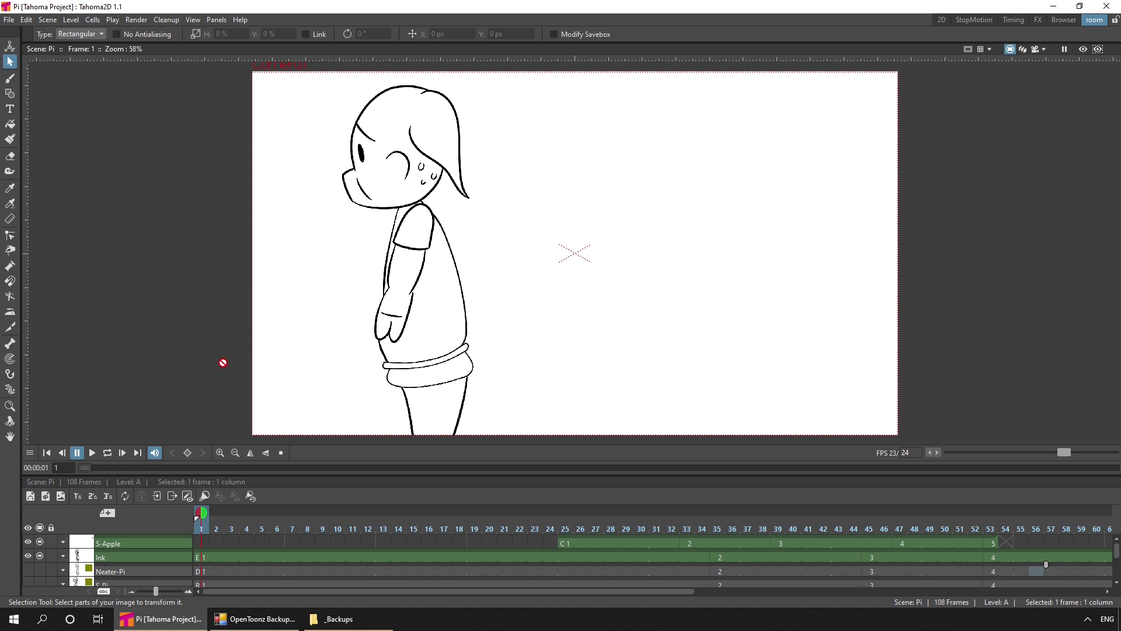
left_click(93, 452)
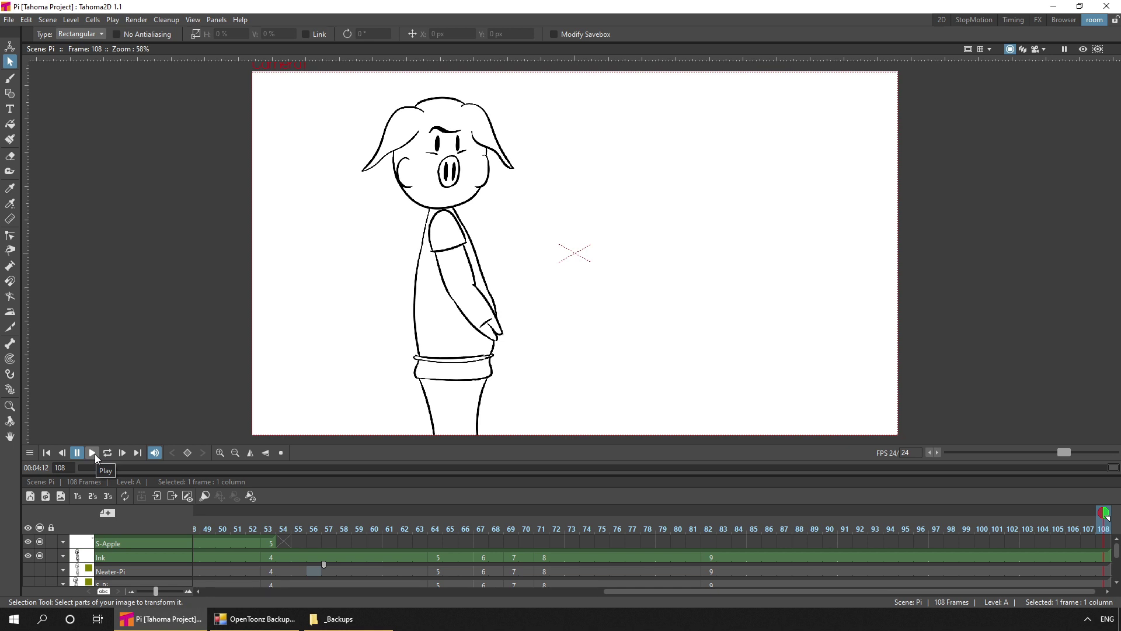
left_click(266, 620)
- Restore the 'Pi_V0052 - Colour' backup and revert the Tahoma2D scene to load it
left_click(435, 275)
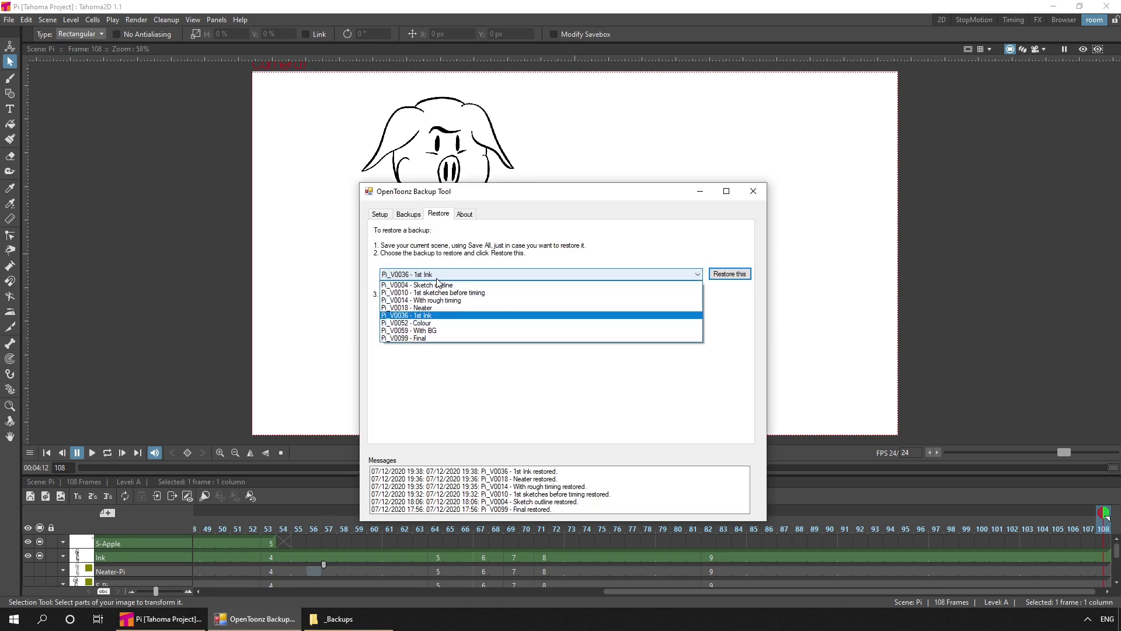
left_click(437, 324)
left_click(732, 278)
left_click(9, 19)
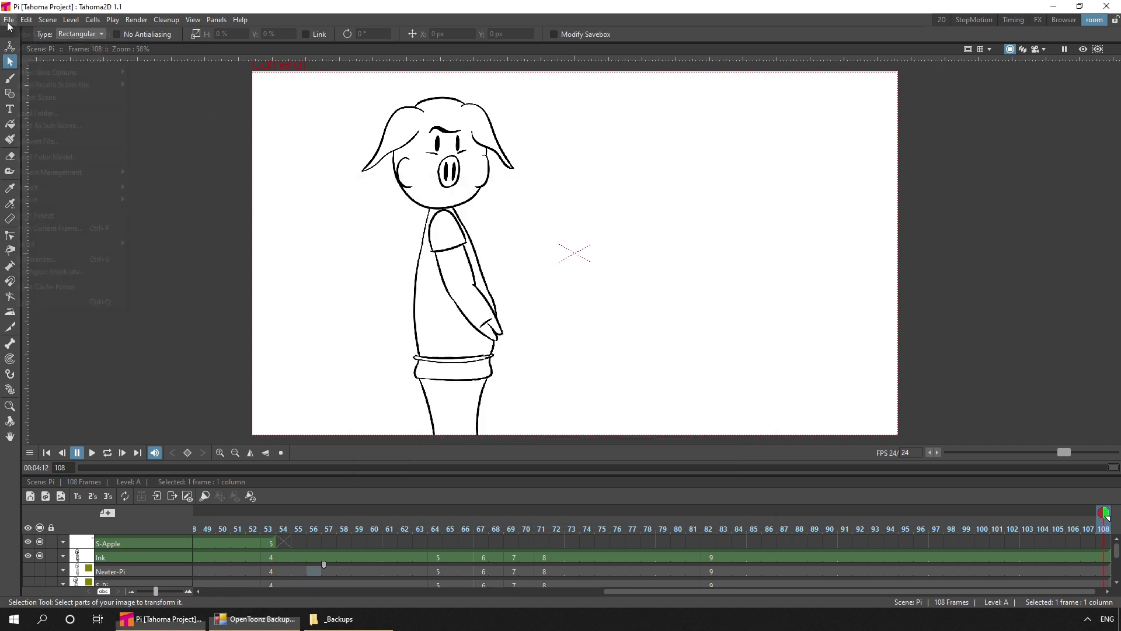
left_click(36, 98)
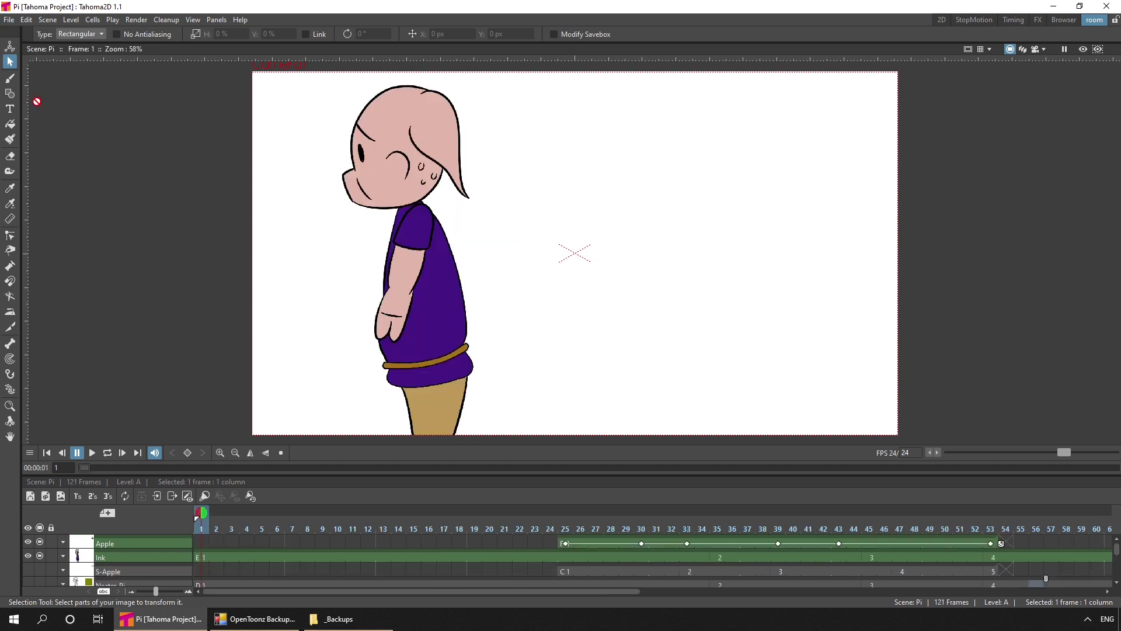
- Play the coloured animation, then scrub from frame 25 to watch the apple fly in
left_click(92, 453)
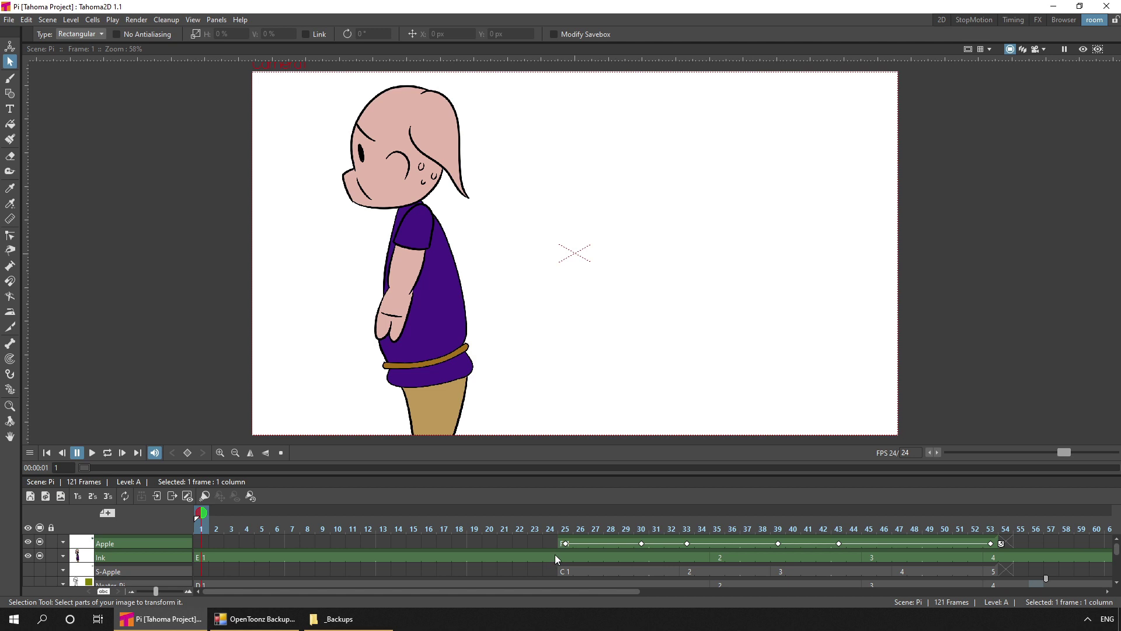
left_click(565, 531)
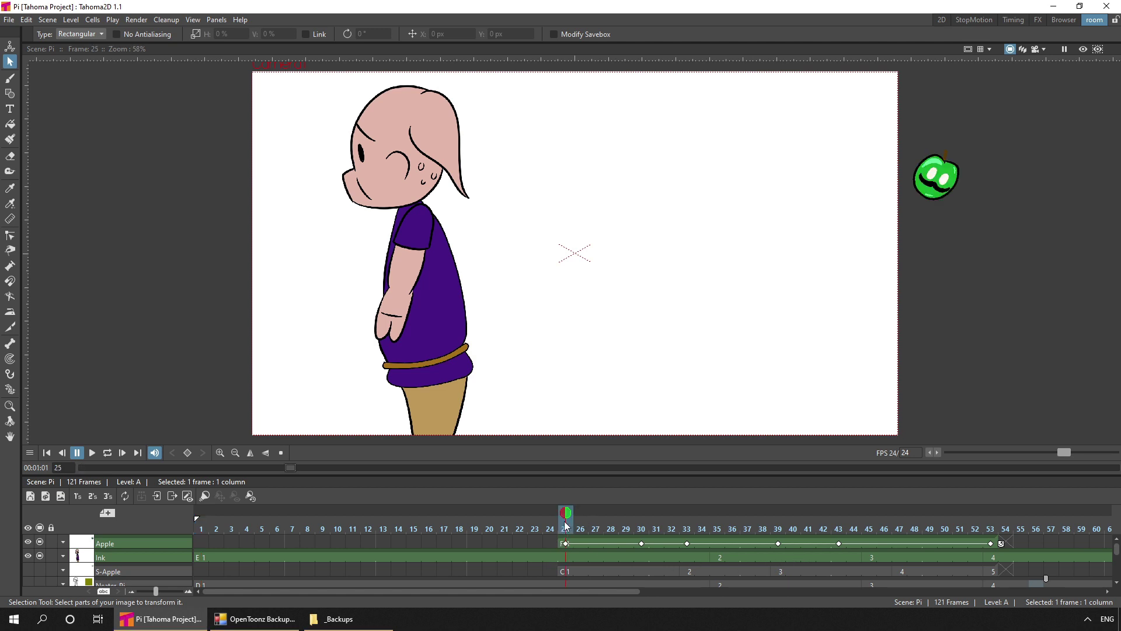
mouse_move(566, 526)
left_mouse_down()
mouse_move(850, 552)
mouse_move(941, 548)
left_mouse_up()
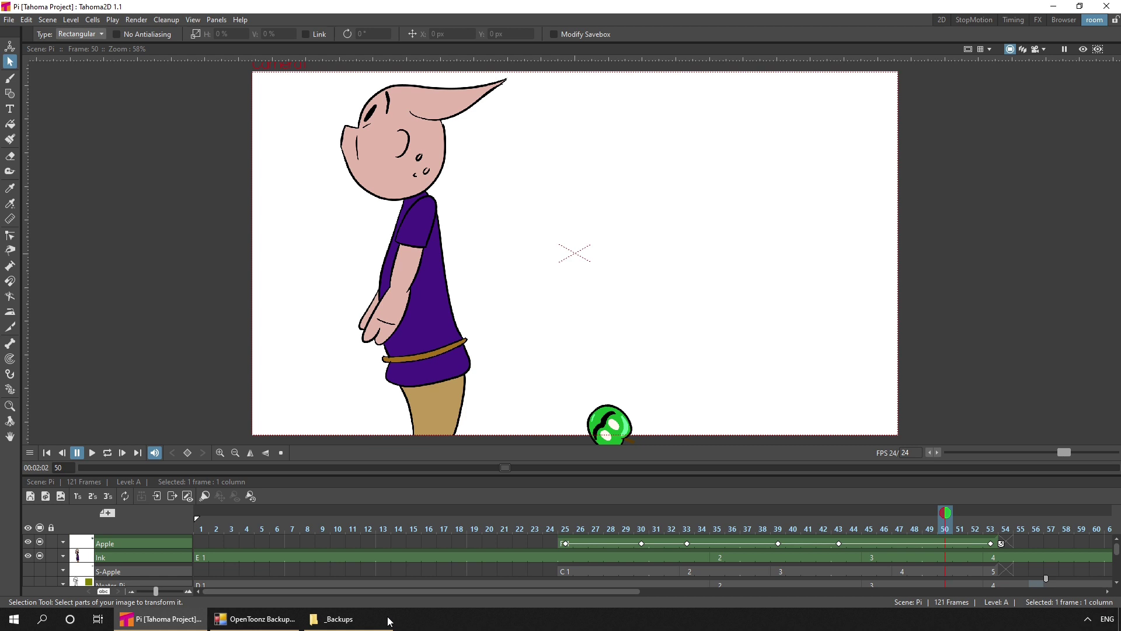
- Restore the 'Pi_V0059 - With BG' backup and revert the Tahoma2D scene to load it
left_click(257, 619)
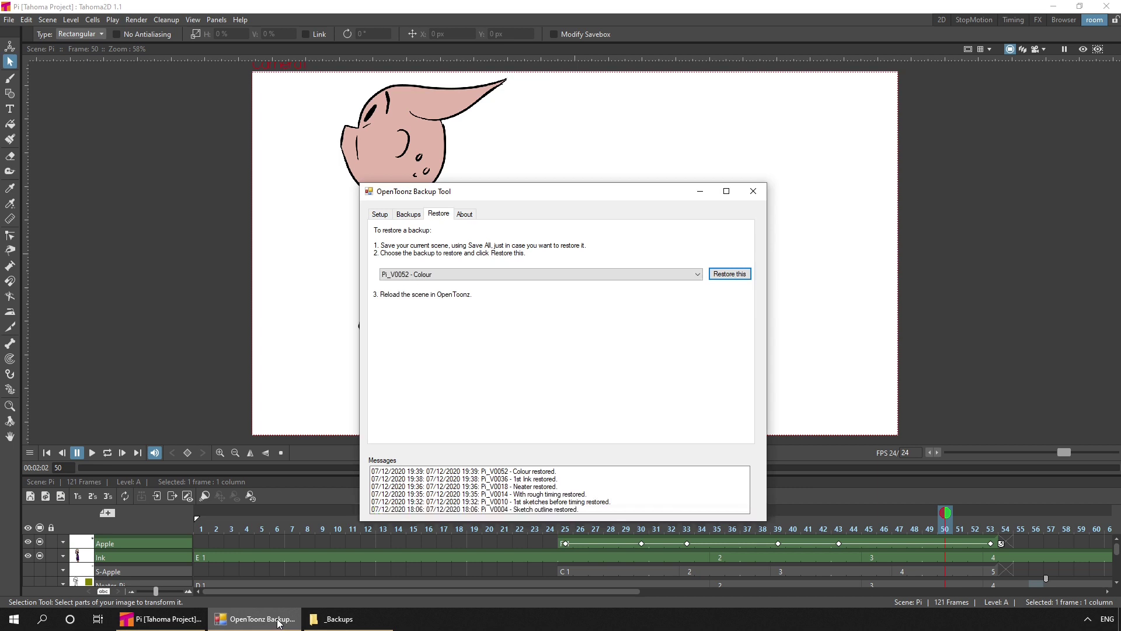
left_click(455, 278)
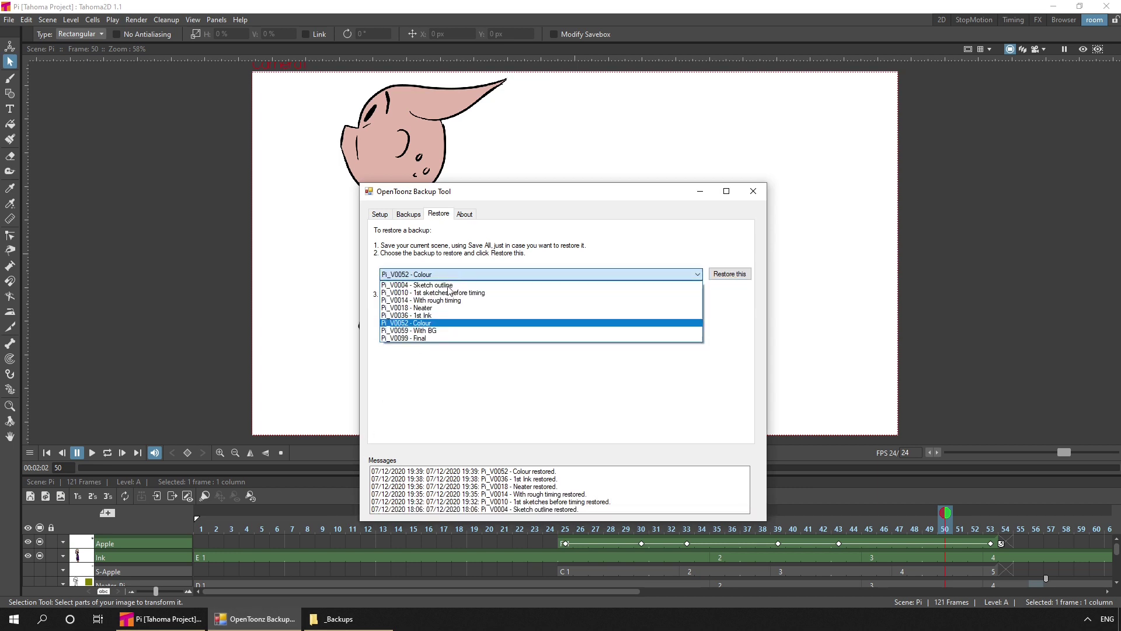
left_click(439, 333)
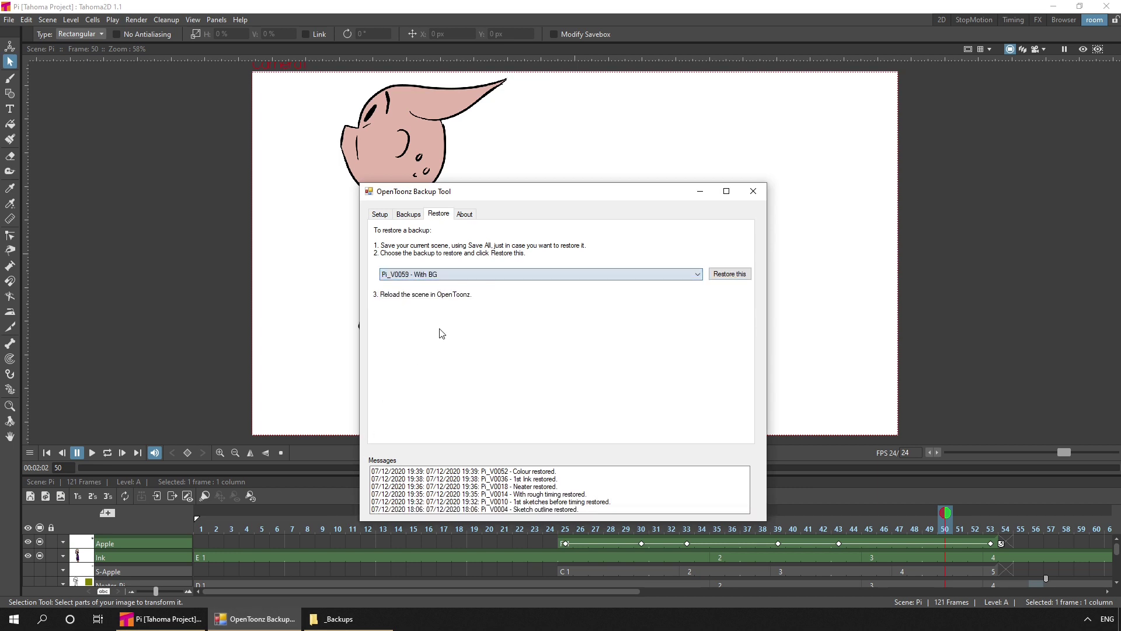
left_click(720, 279)
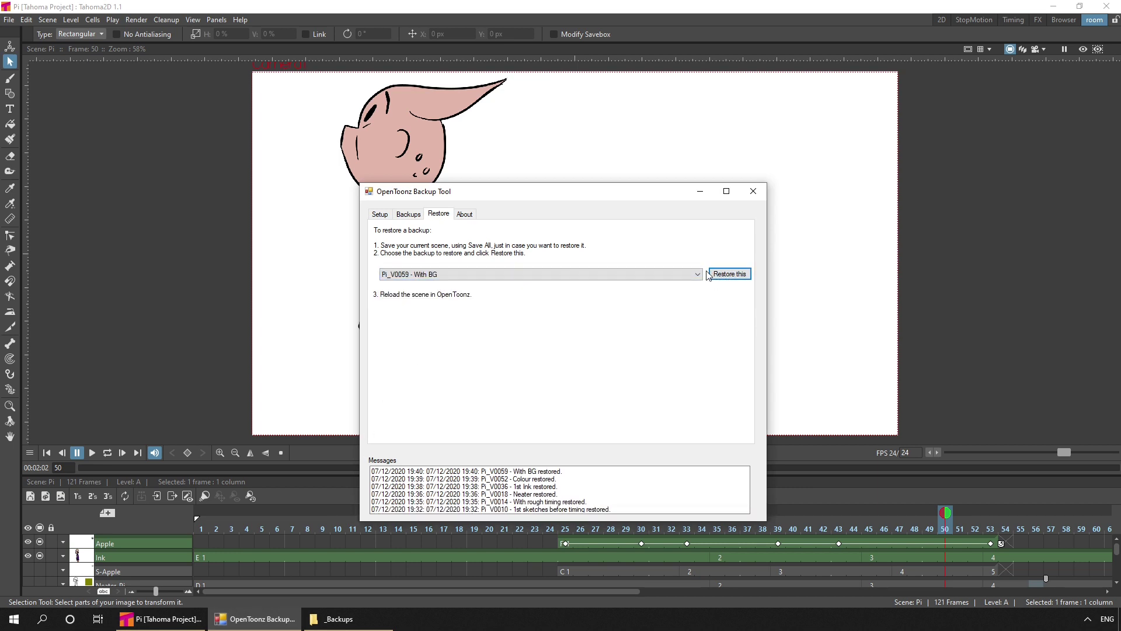
left_click(10, 20)
left_click(37, 97)
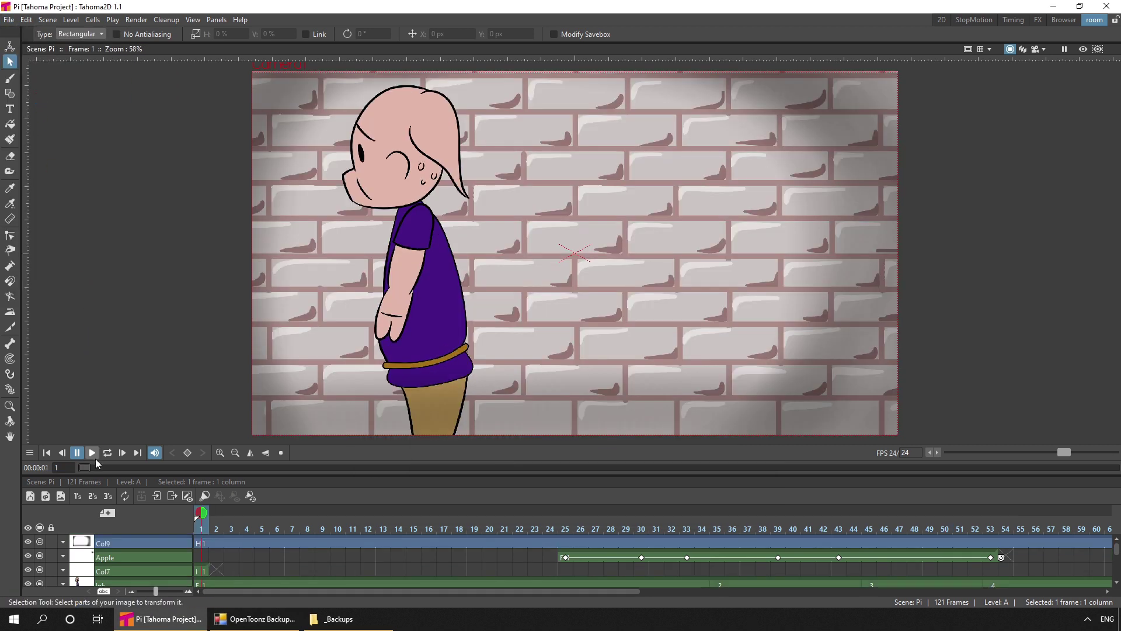
- Play the animation with the brick background, then select the Col9 cell at frame 60
left_click(93, 451)
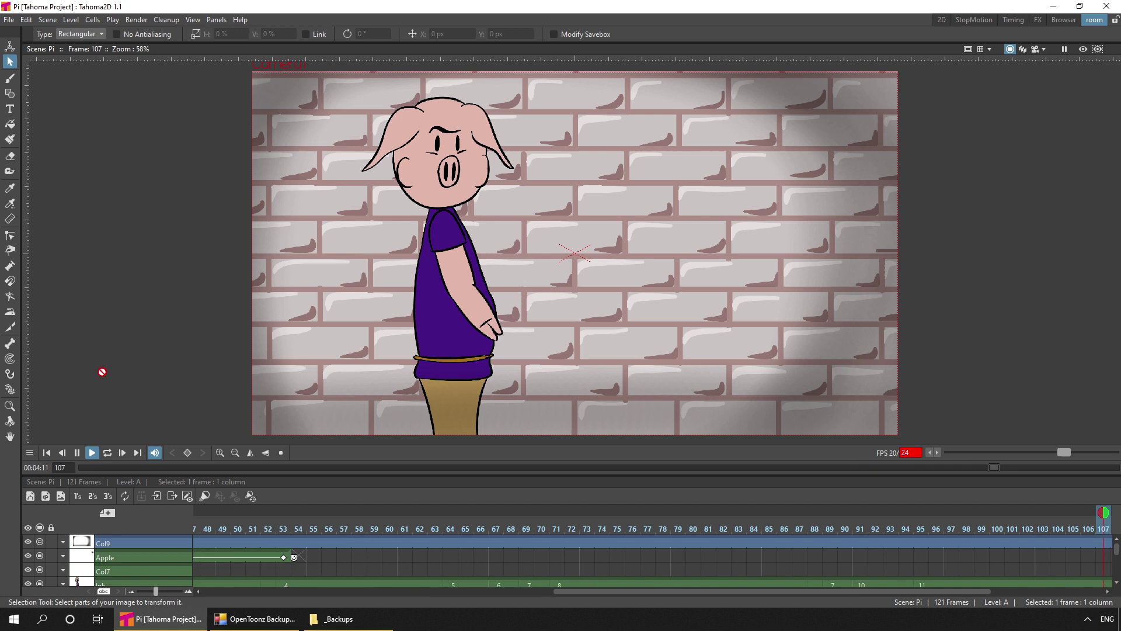
left_click(94, 452)
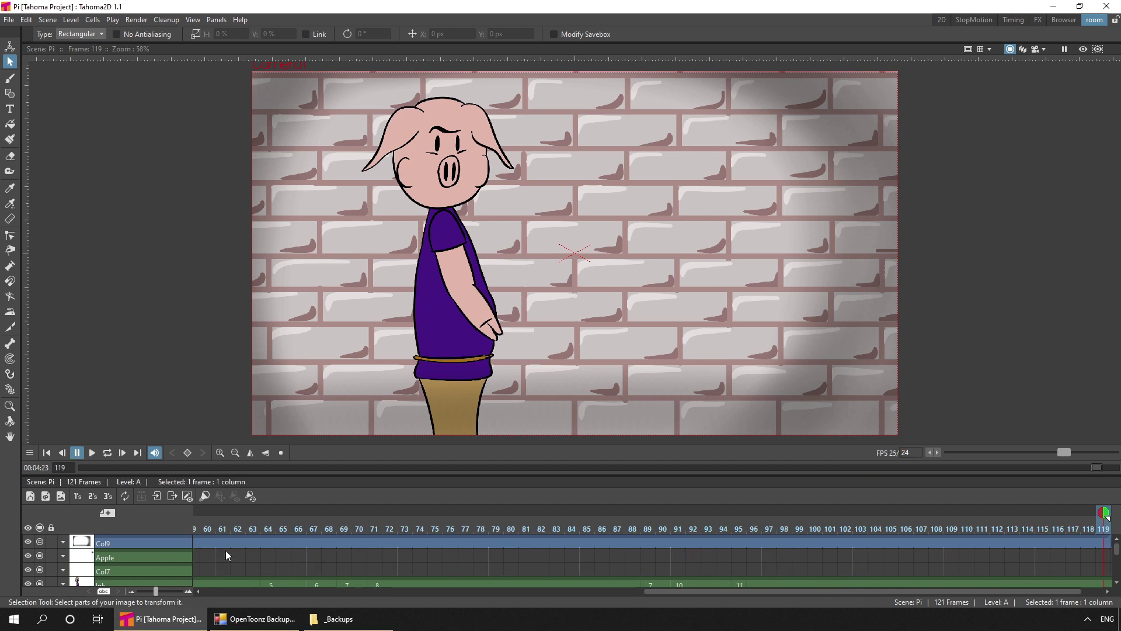
scroll(226, 555, "down", 3)
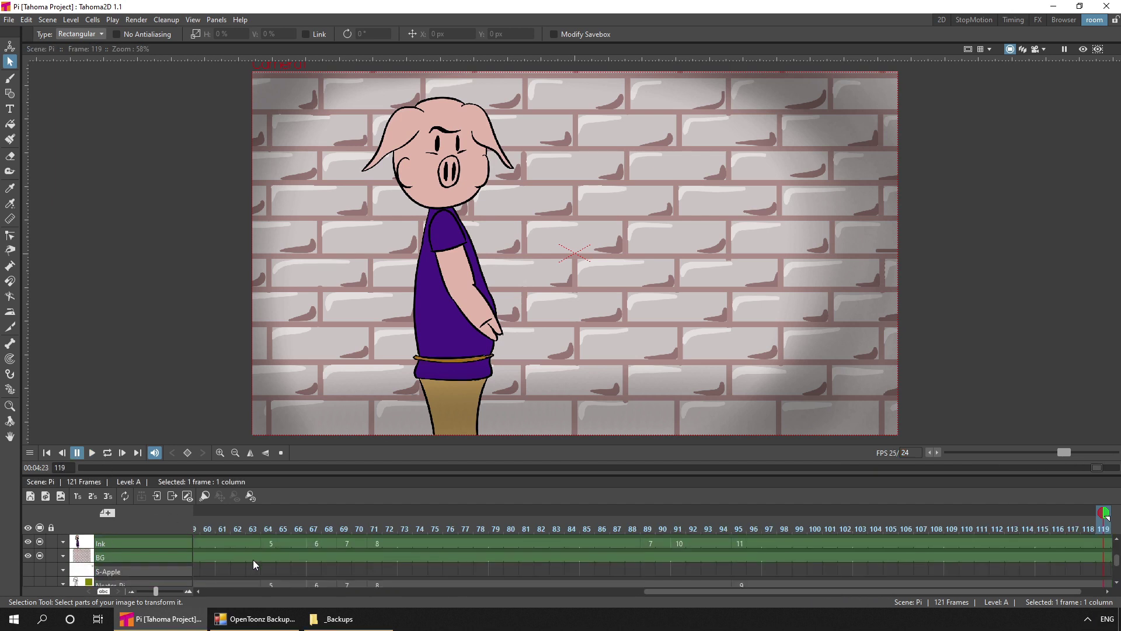
left_click(208, 556)
scroll(207, 560, "up", 3)
left_click(209, 540)
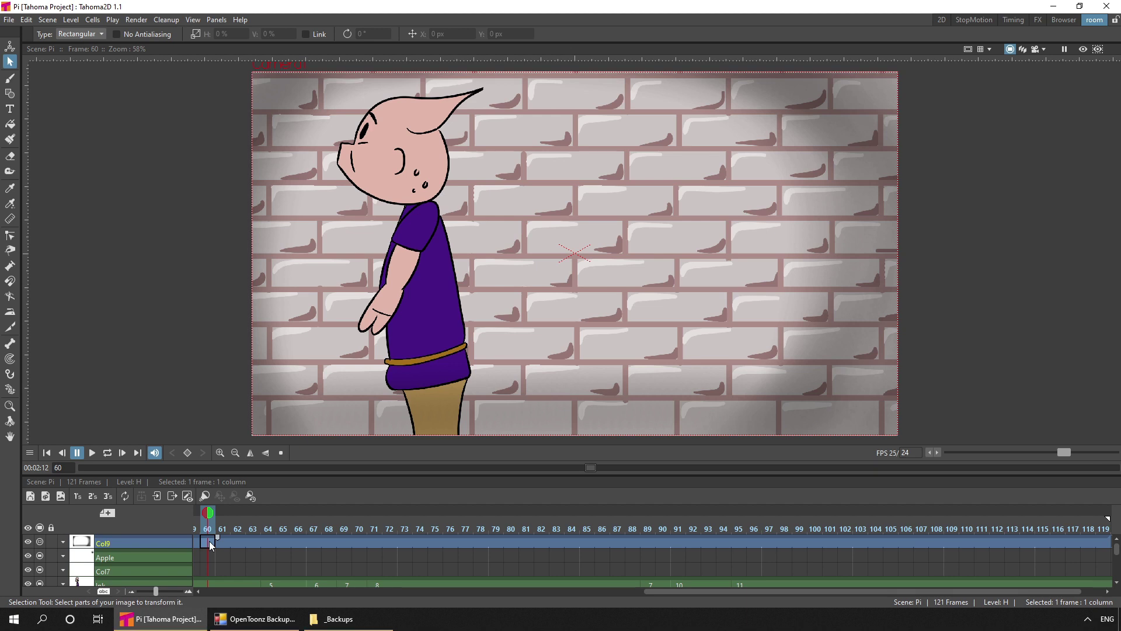
- Toggle the Col9 vignette's visibility off and on to compare, leaving it visible
left_click(41, 540)
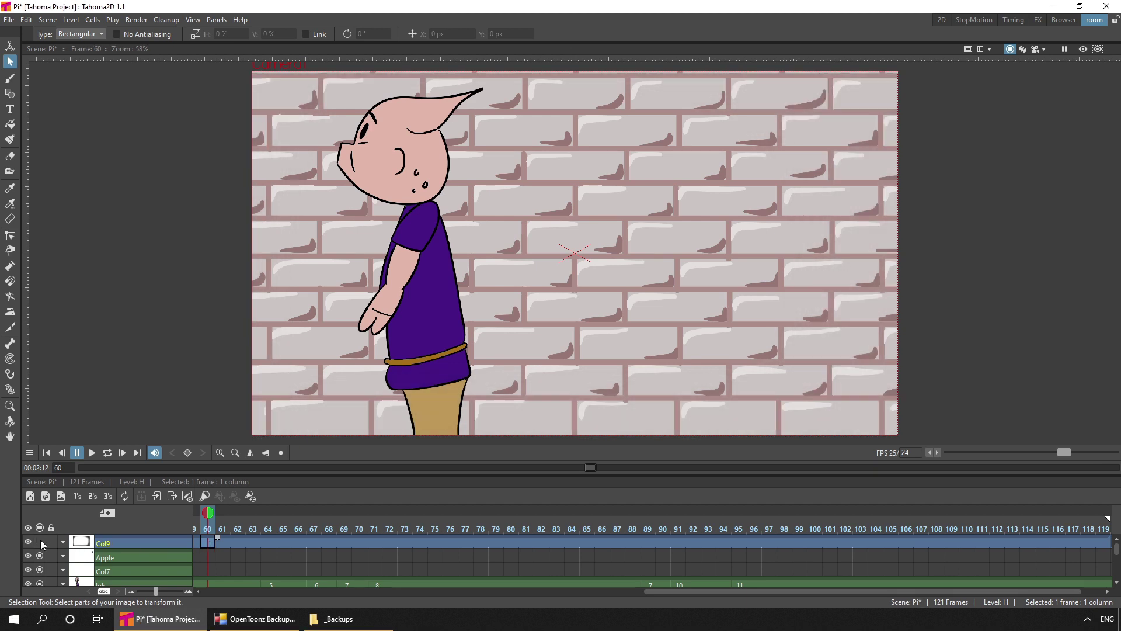
left_click(41, 541)
left_click(40, 541)
left_click(40, 541)
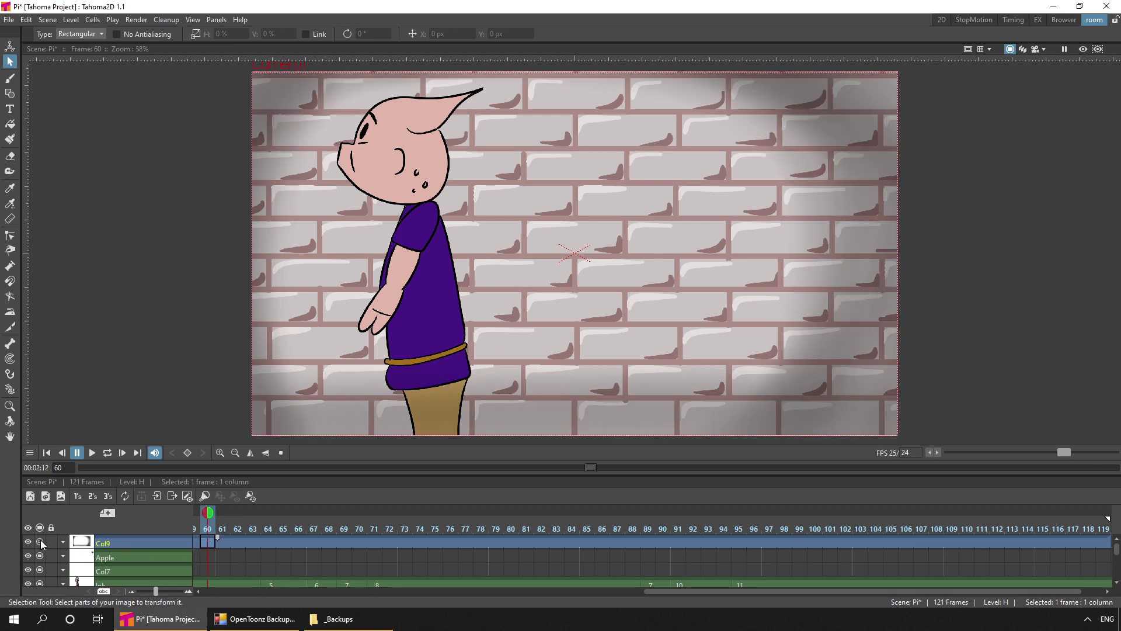
left_click(40, 541)
left_click(40, 542)
left_click(941, 20)
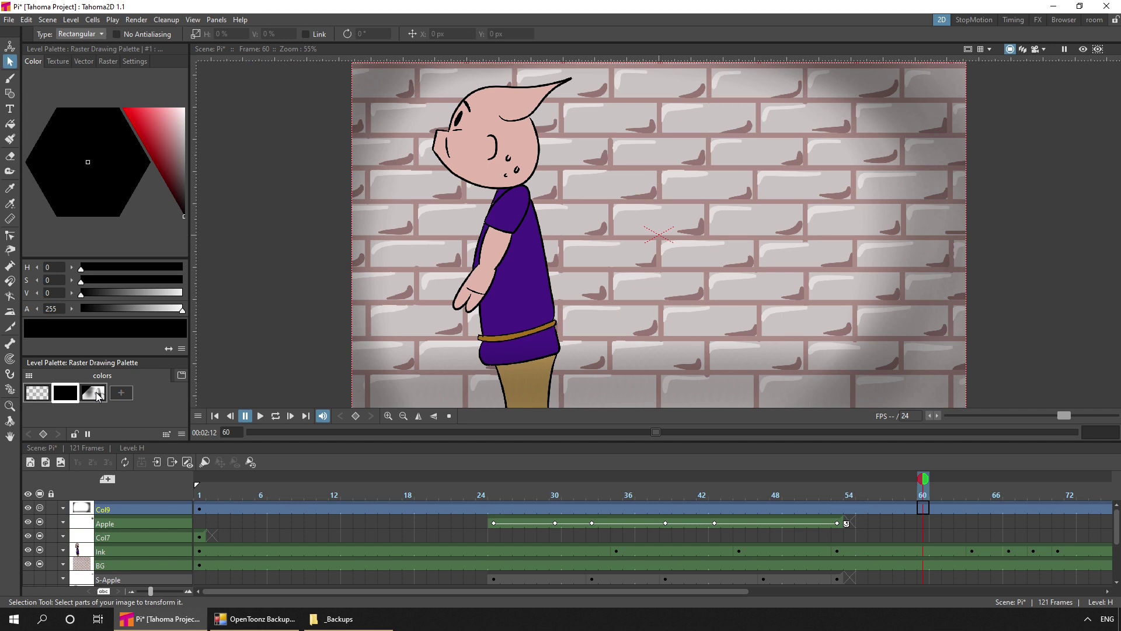
- Raise the Col9 vignette column's opacity toward 89 with its opacity slider
left_click(99, 396)
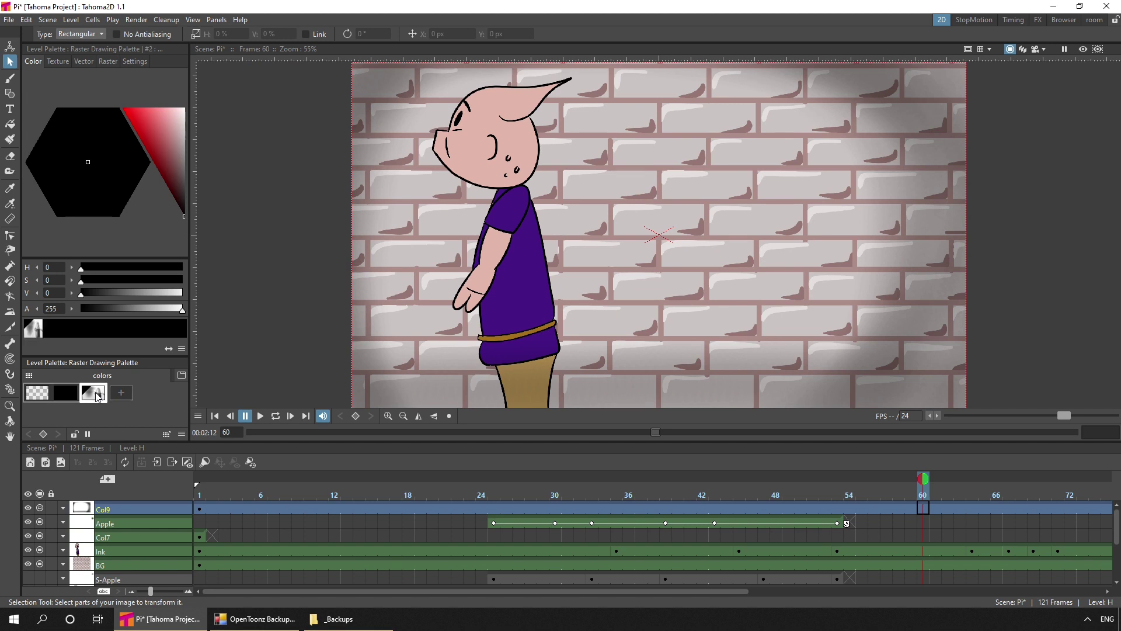
left_click(63, 509)
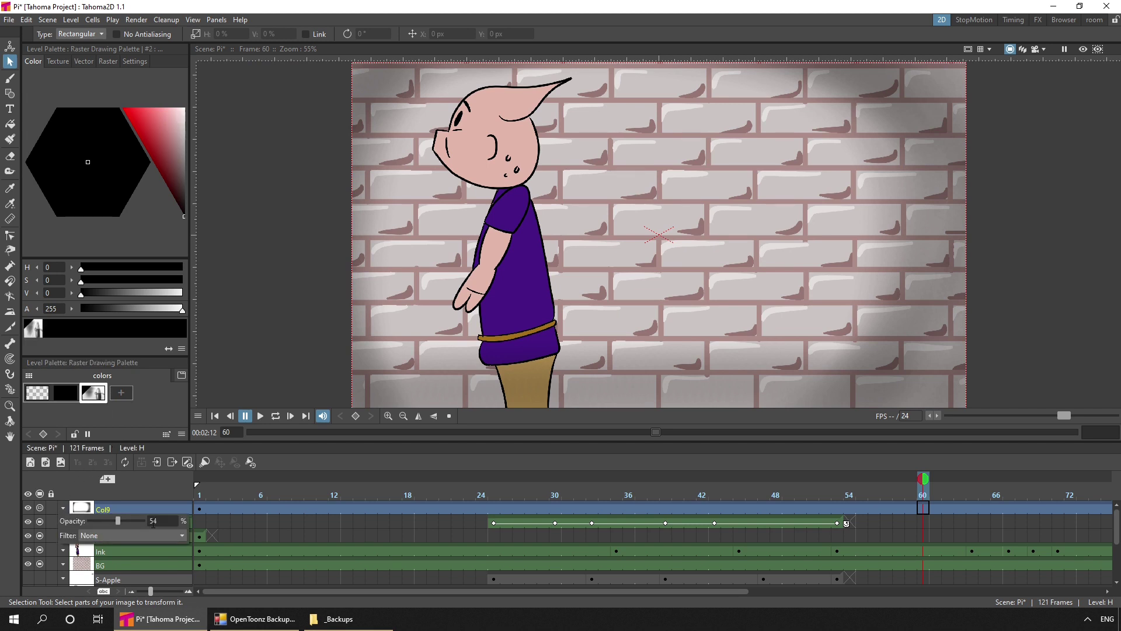
mouse_move(117, 521)
left_mouse_down()
mouse_move(89, 521)
mouse_move(136, 523)
left_mouse_up()
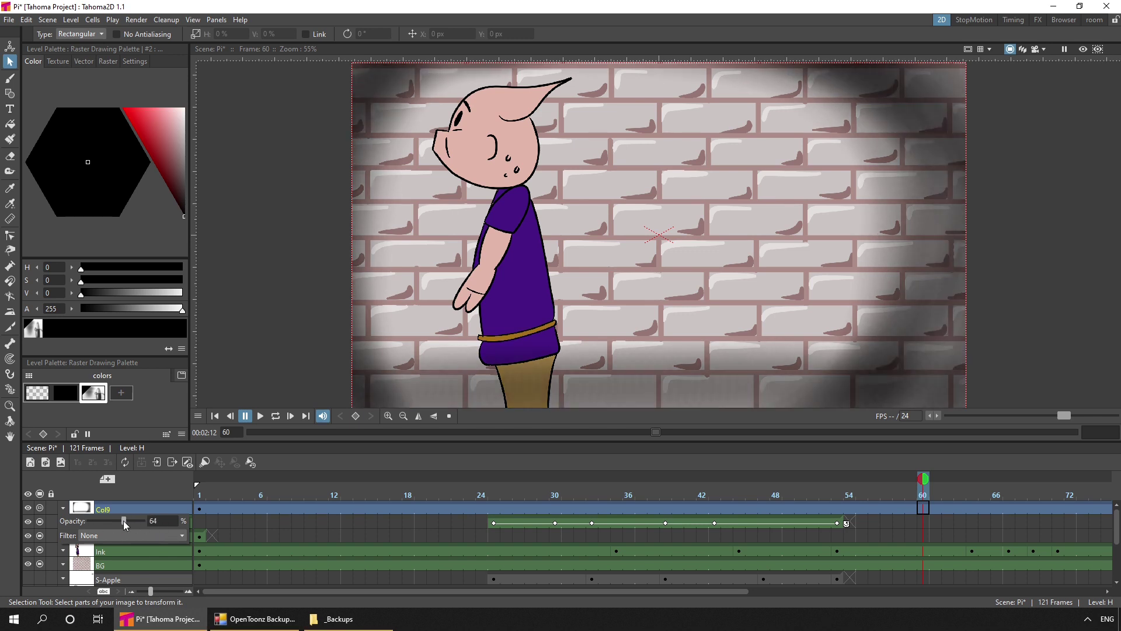
- Check the Scene Settings, then choose the Pi_V0099 - Final backup in the Backup Tool
left_click(47, 20)
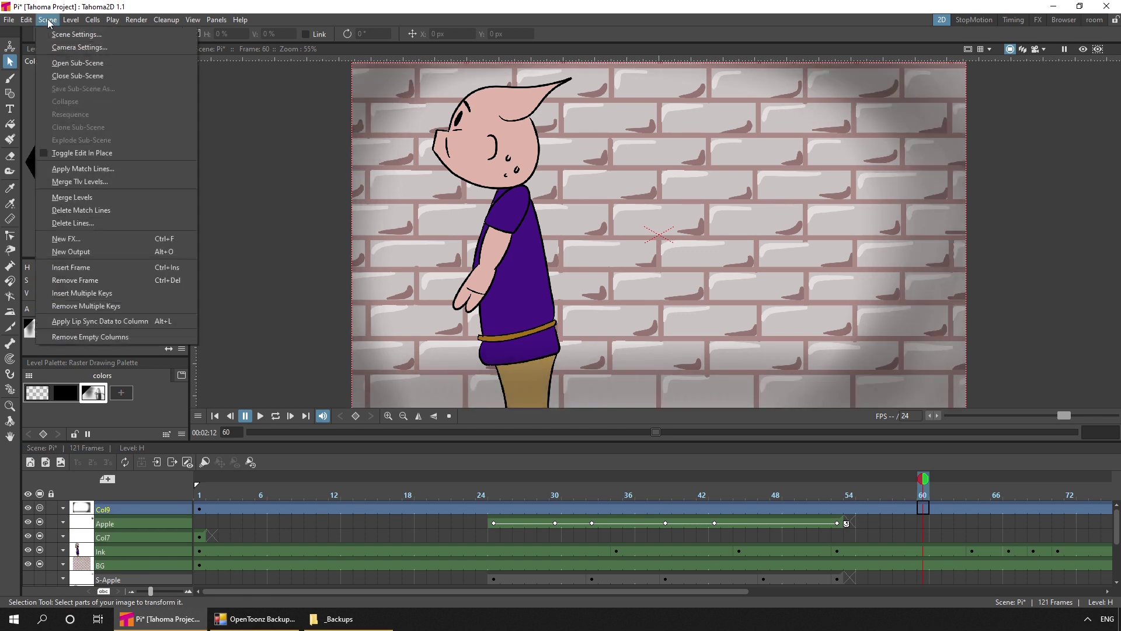
left_click(59, 35)
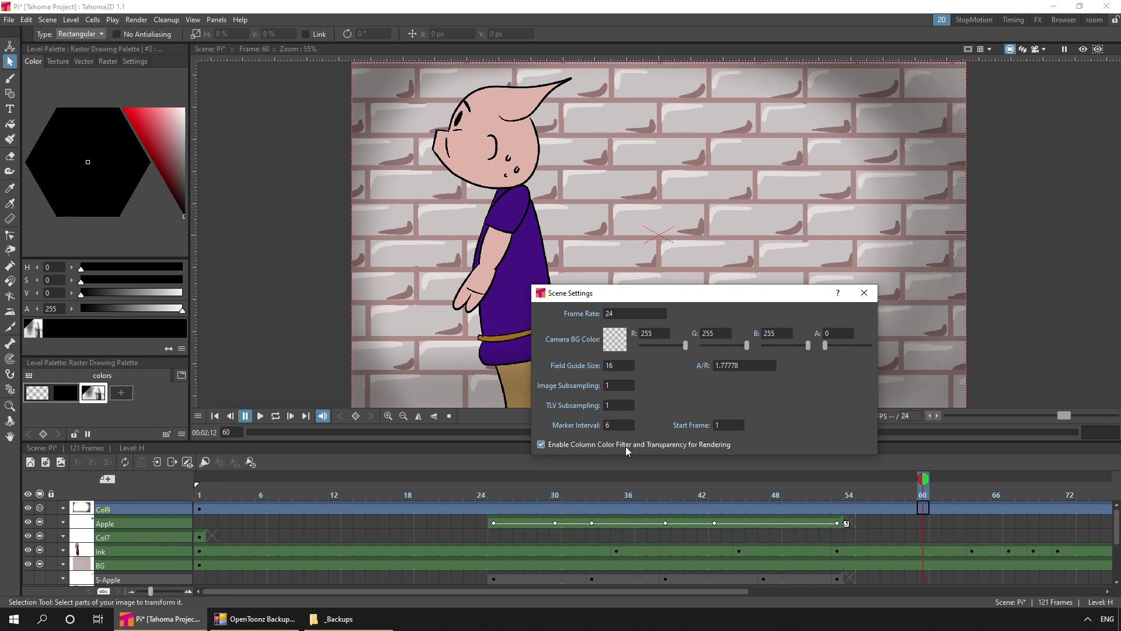
left_click(864, 293)
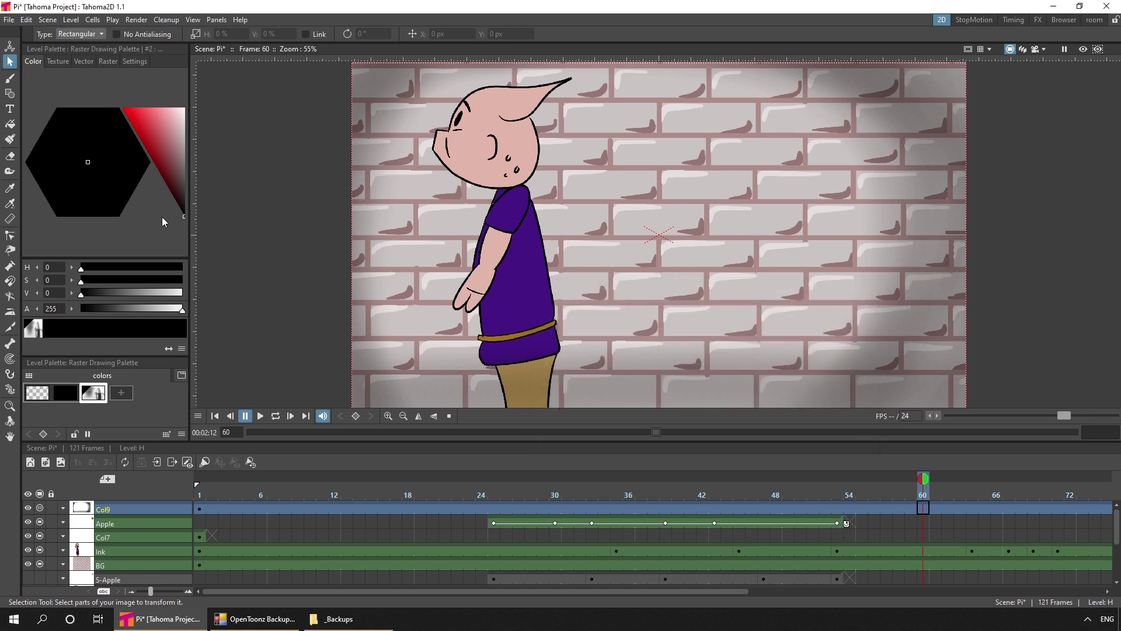
left_click(254, 618)
left_click(508, 273)
- Restore the Pi_V0099 - Final backup, then revert the Tahoma2D scene to load it
left_click(414, 341)
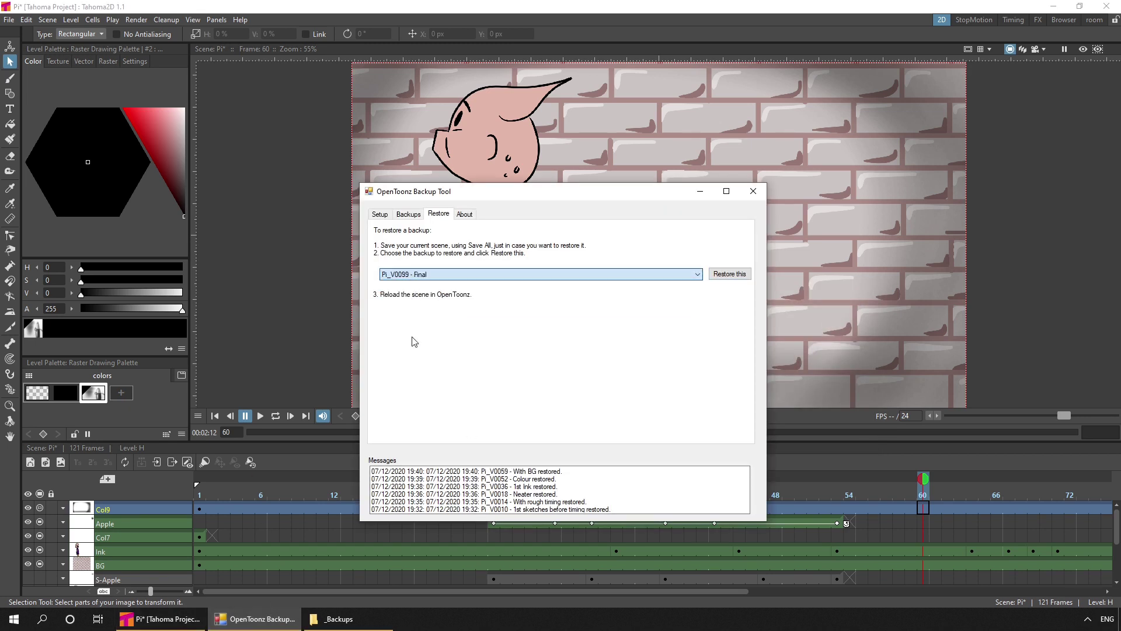
left_click(729, 277)
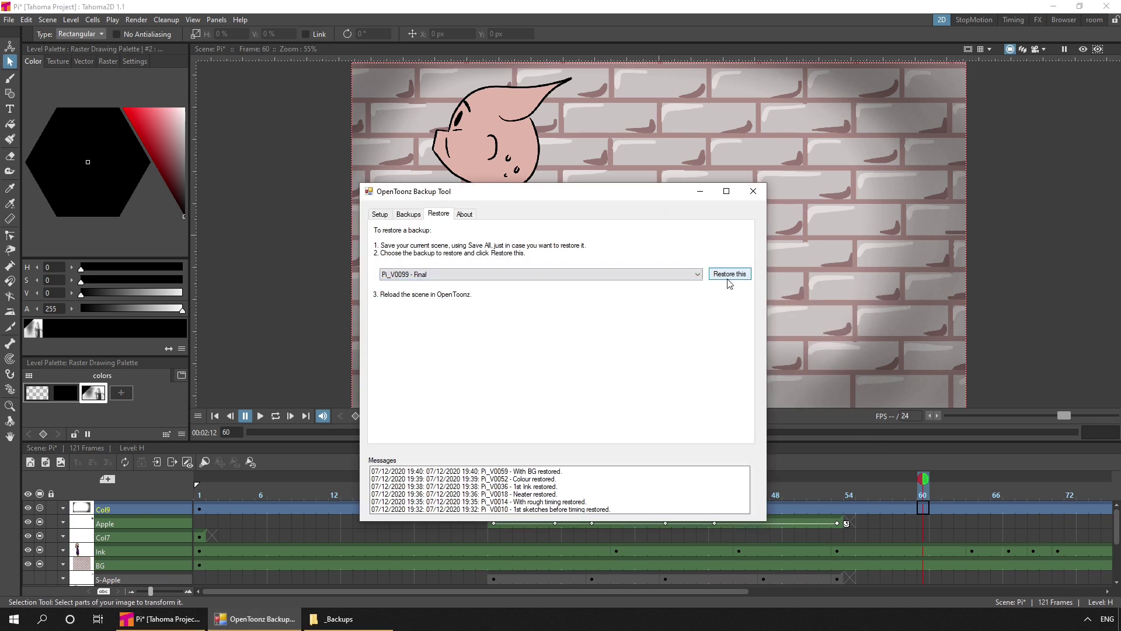
left_click(9, 19)
key("Escape")
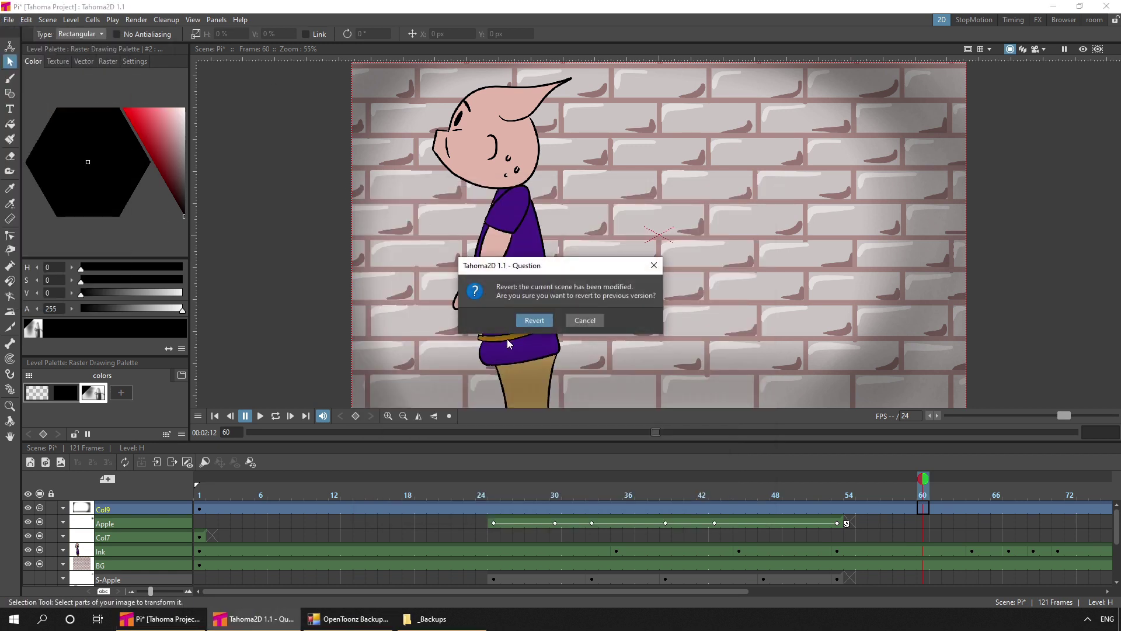
left_click(533, 318)
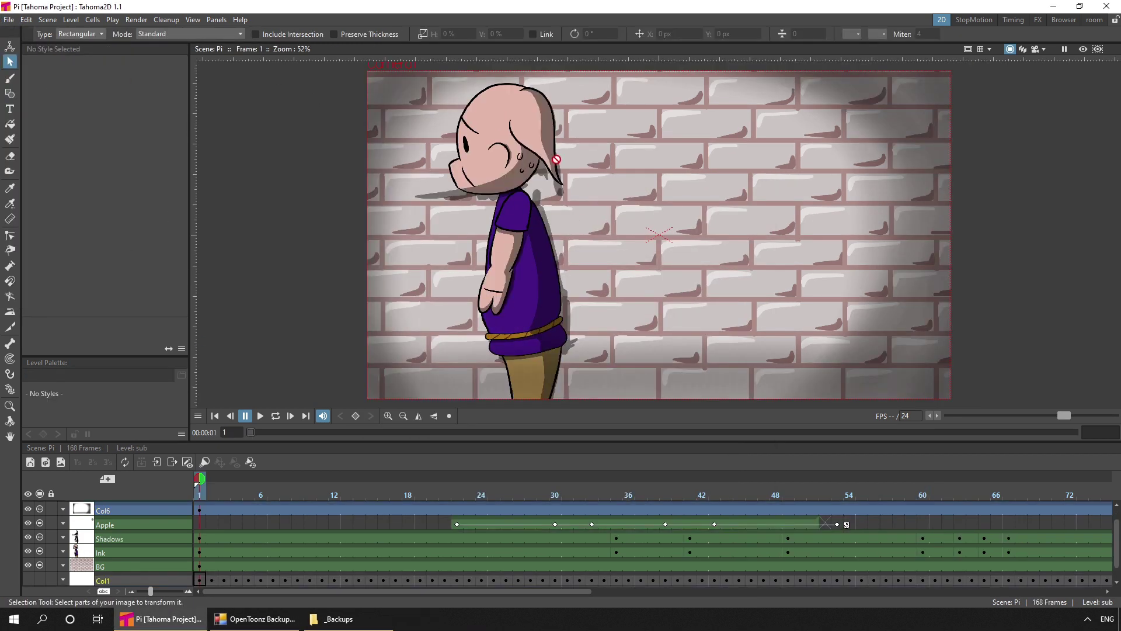
- Toggle the Shadows column's visibility on and off to compare the wall shadow
left_click(200, 537)
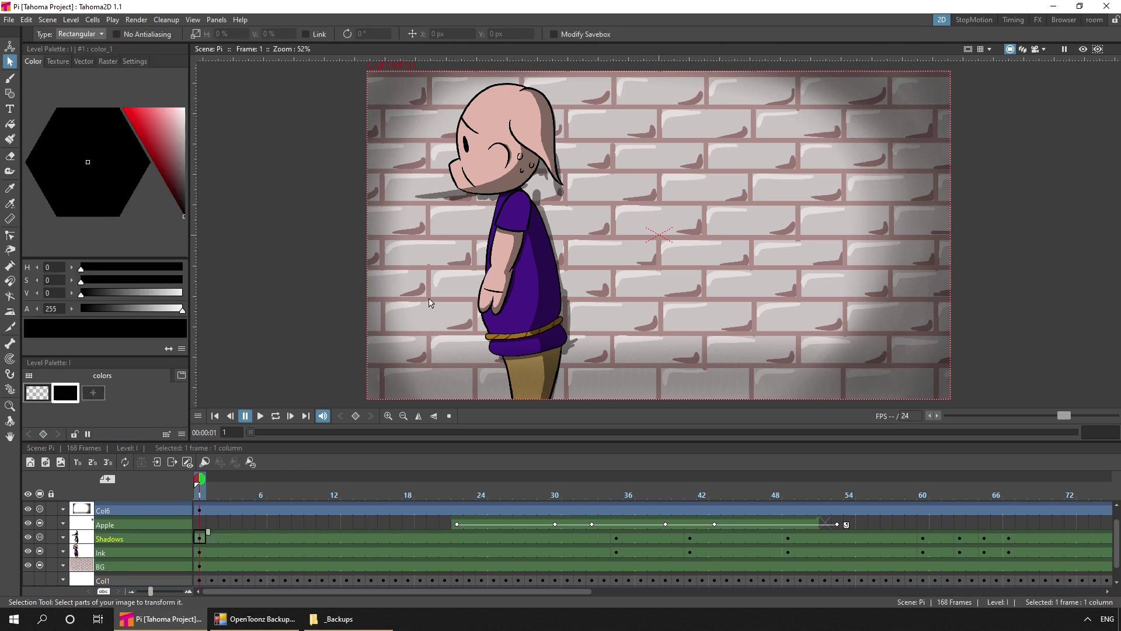
left_click(40, 536)
left_click(40, 536)
left_click(39, 536)
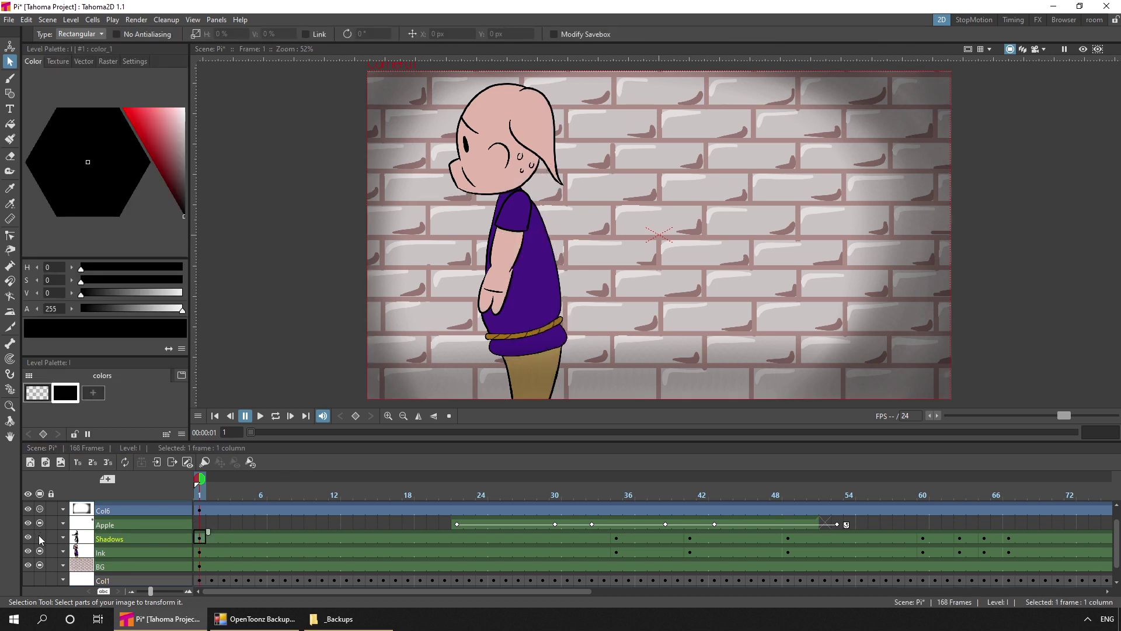
left_click(39, 536)
left_click(39, 535)
left_click(39, 535)
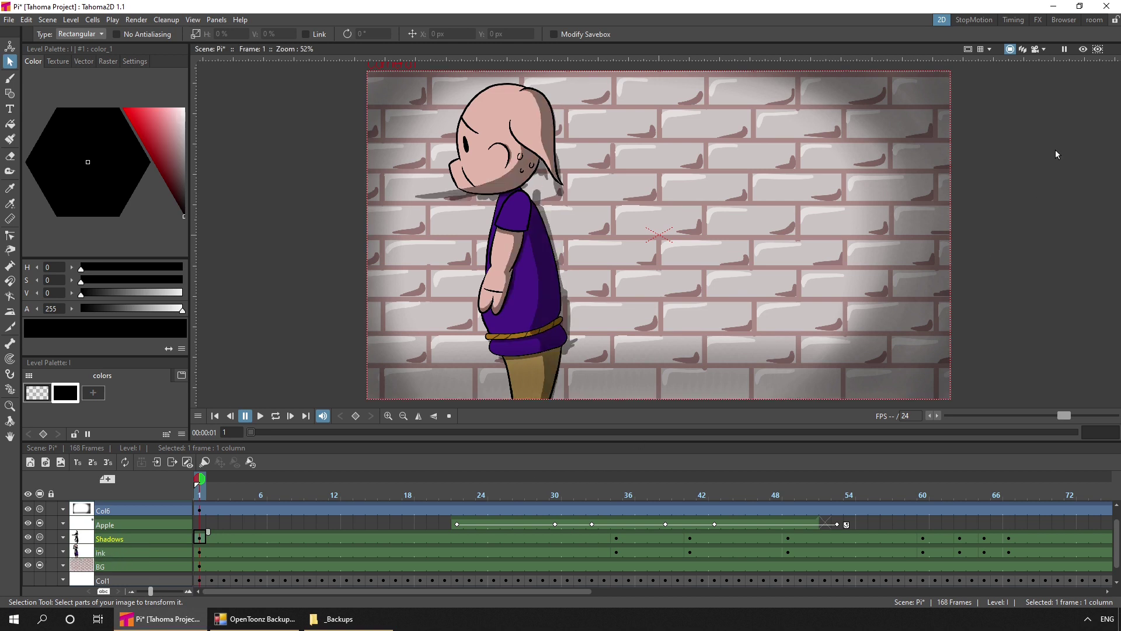
- In the FX room, fit the schematic, move MatteIn01, check the rendered preview, then change rooms
left_click(1039, 20)
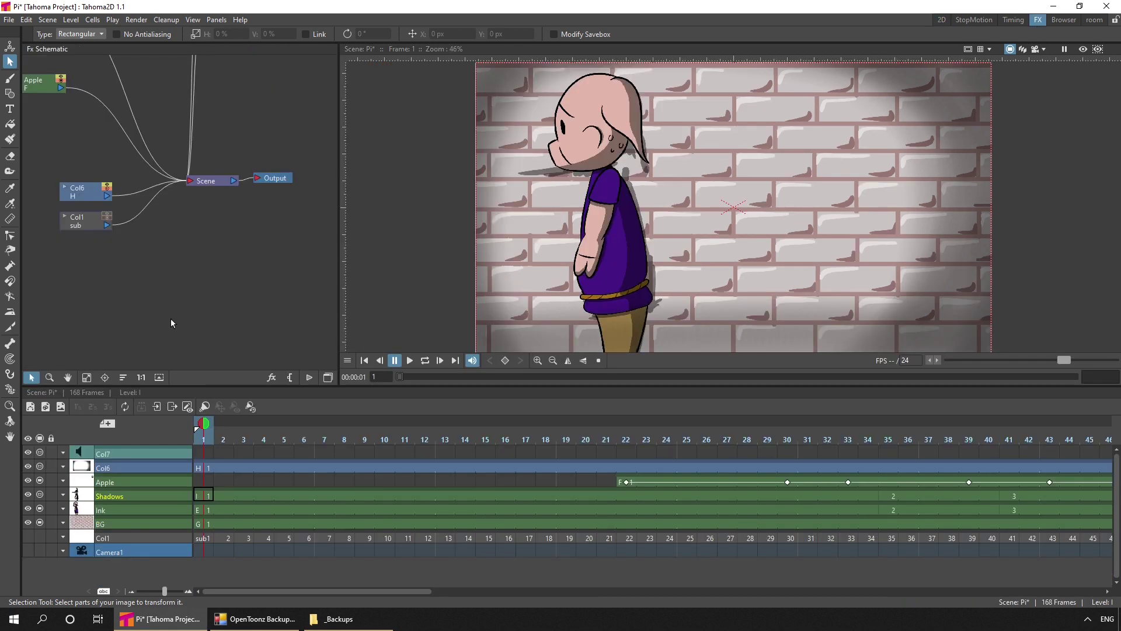
left_click(272, 378)
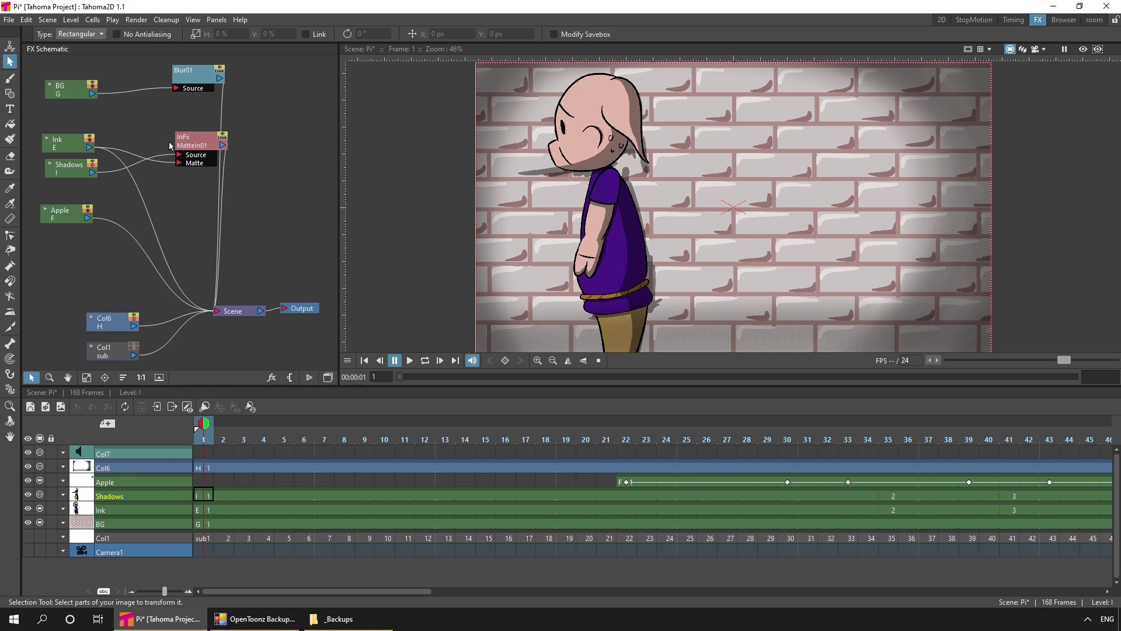
left_click_drag(171, 146, 146, 153)
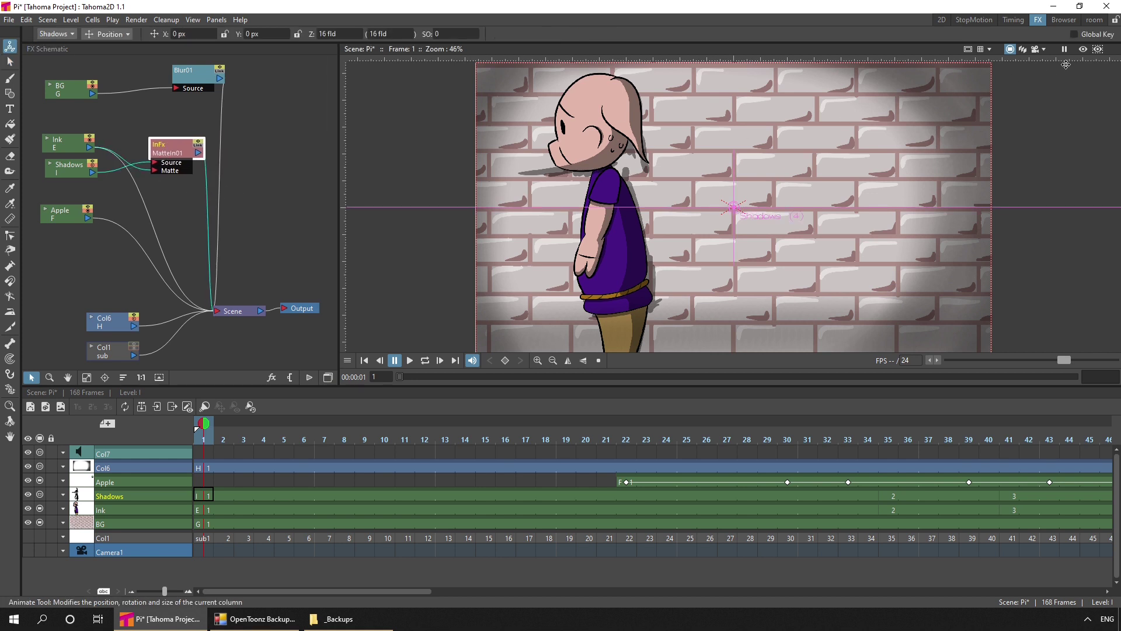
left_click(1084, 49)
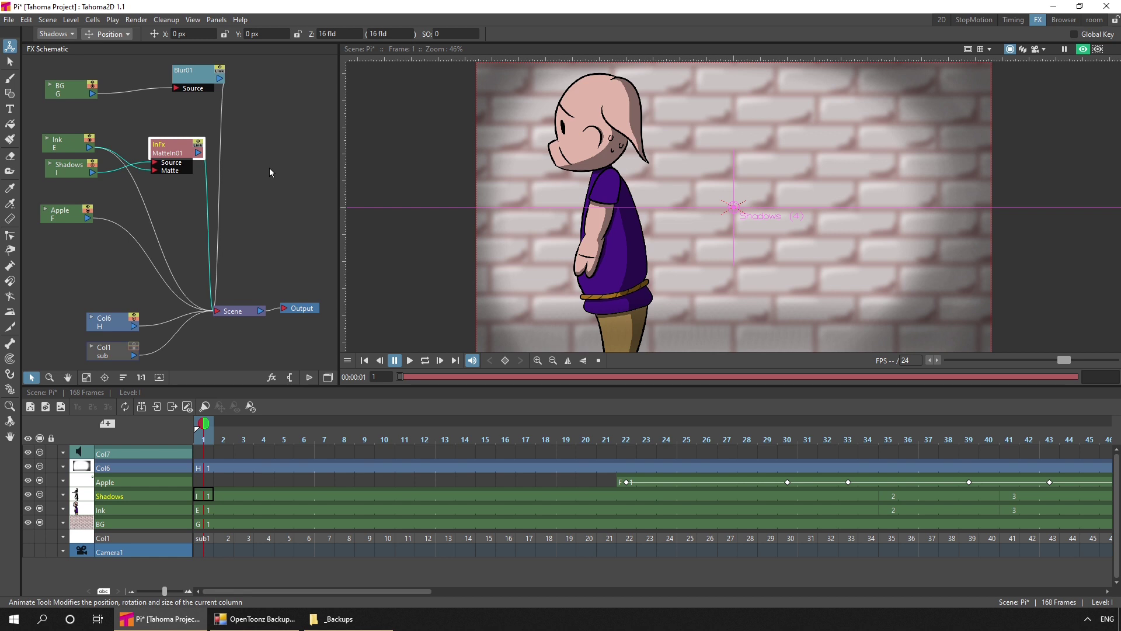
left_click(1083, 49)
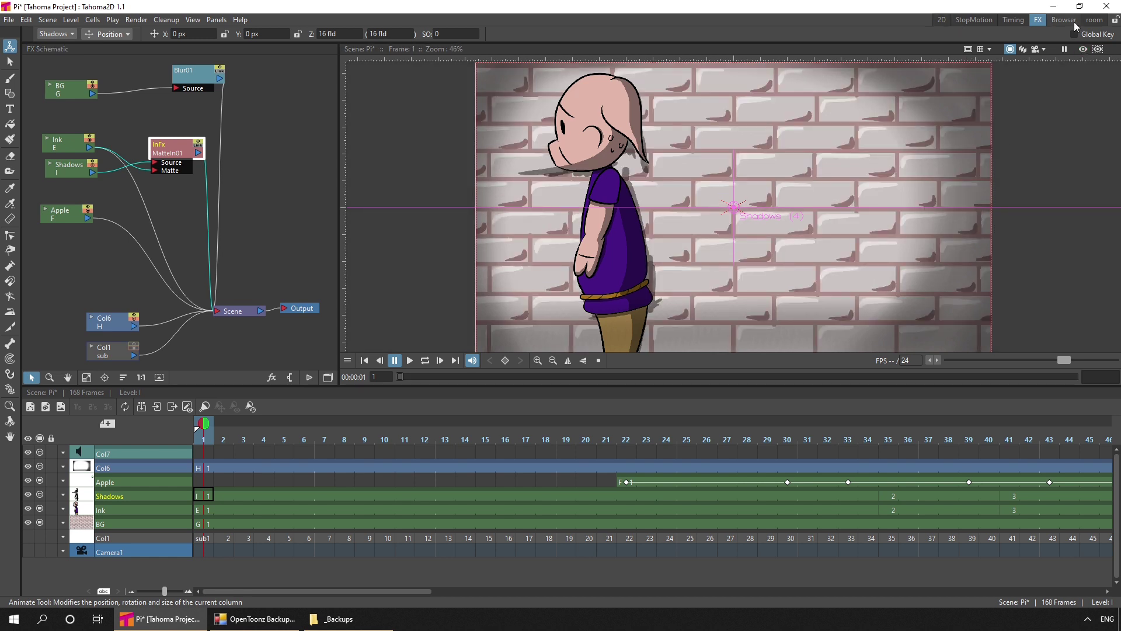
left_click(1094, 20)
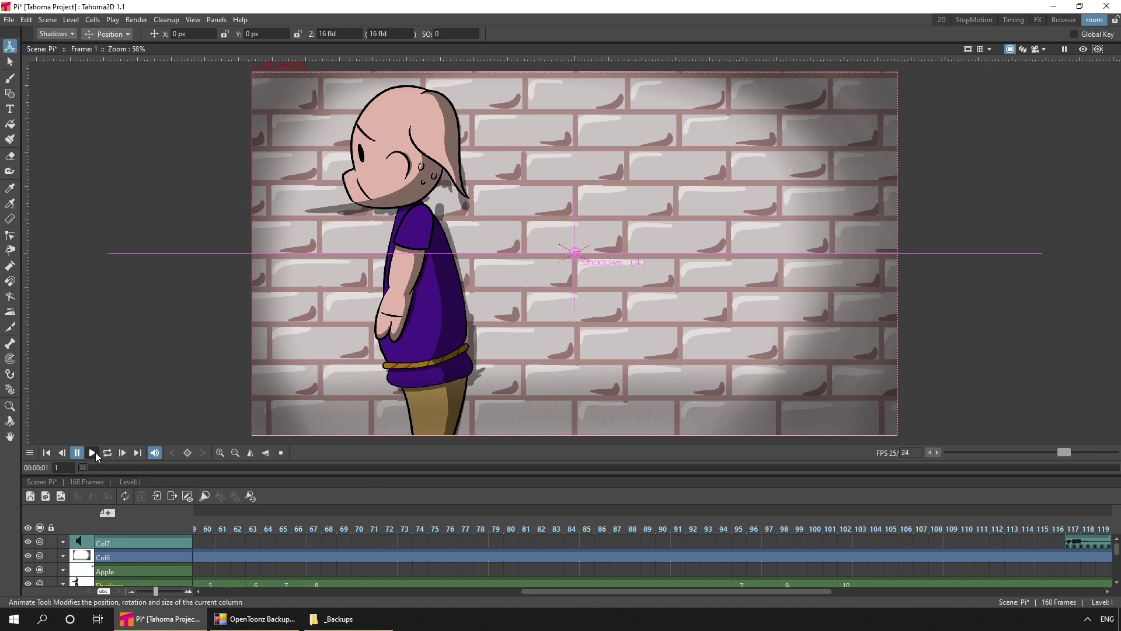
- Play the animation and step through Ink frames 117, 121, 125 and 129
left_click(93, 453)
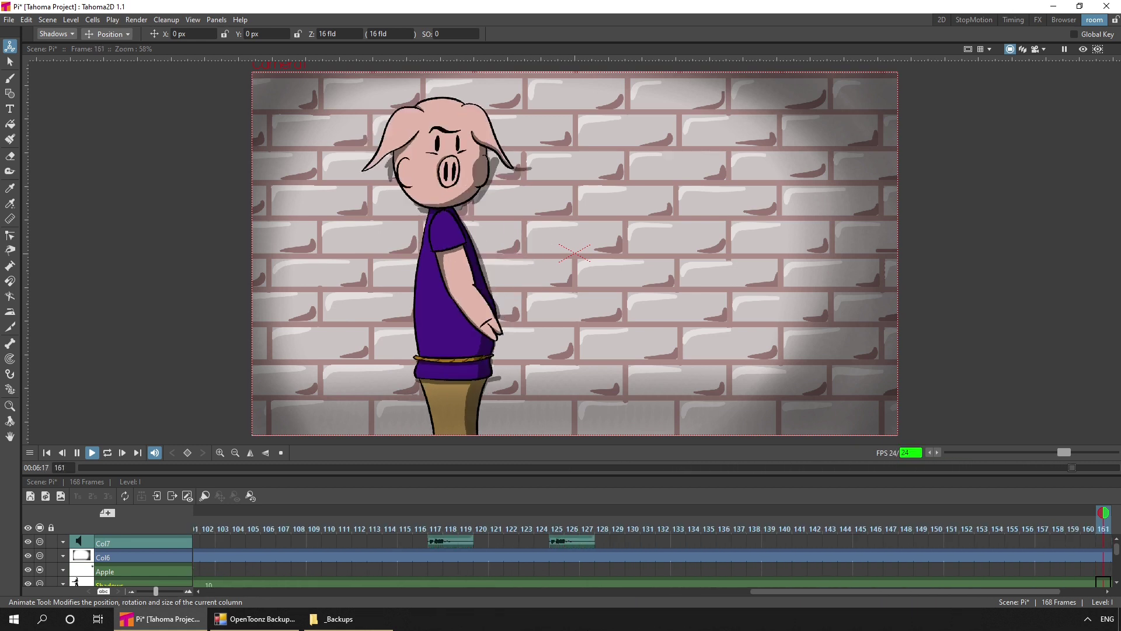
scroll(459, 570, "down", 1)
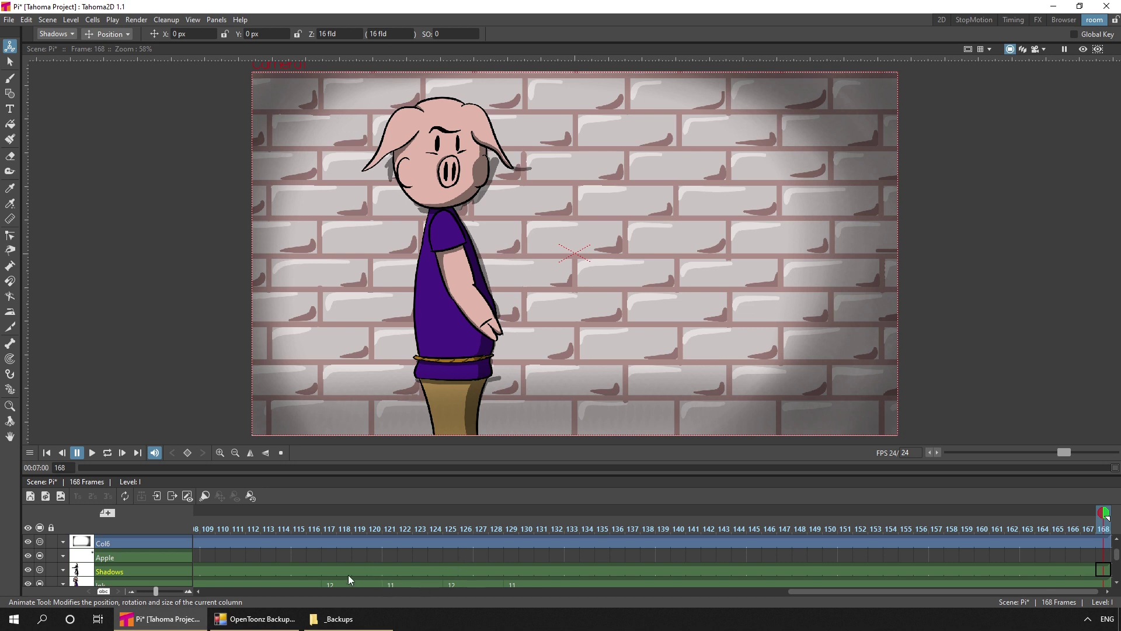
scroll(348, 575, "down", 1)
left_click(330, 570)
left_click(390, 569)
left_click(450, 570)
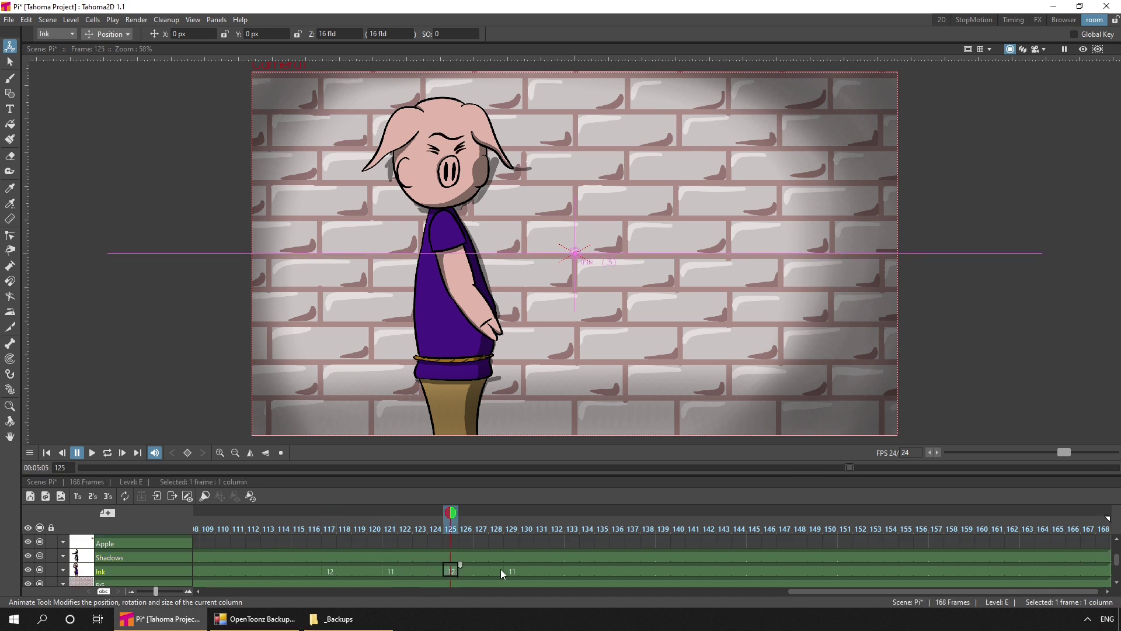
left_click(511, 570)
- Scrub back to frame 128 with Pi squinting and open the Render menu
scroll(513, 569, "up", 2)
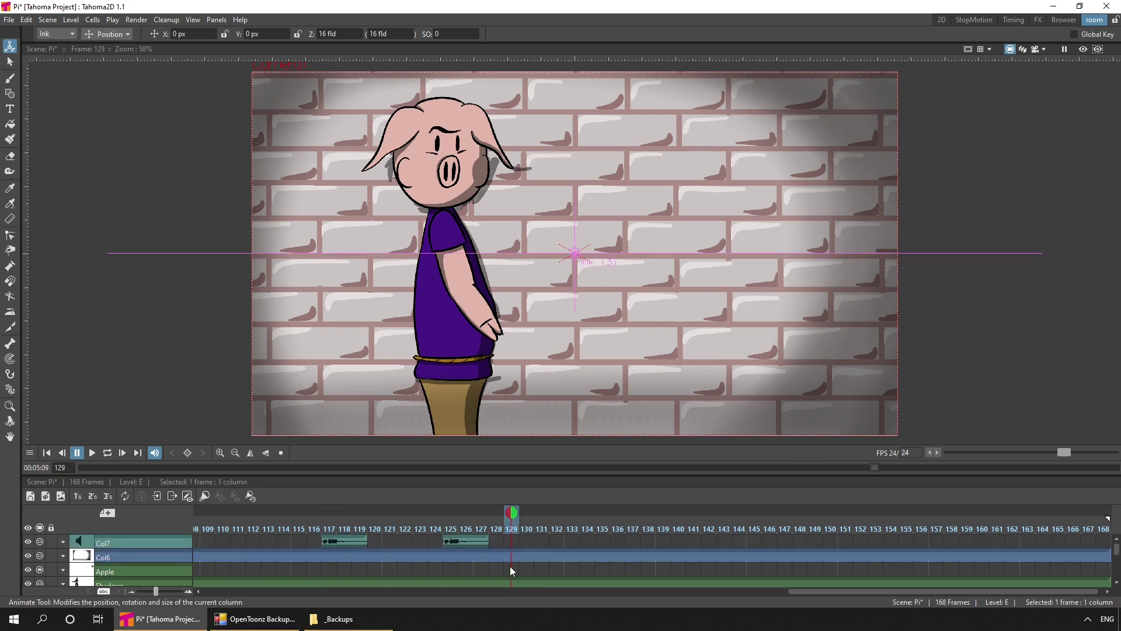
left_click_drag(444, 529, 470, 528)
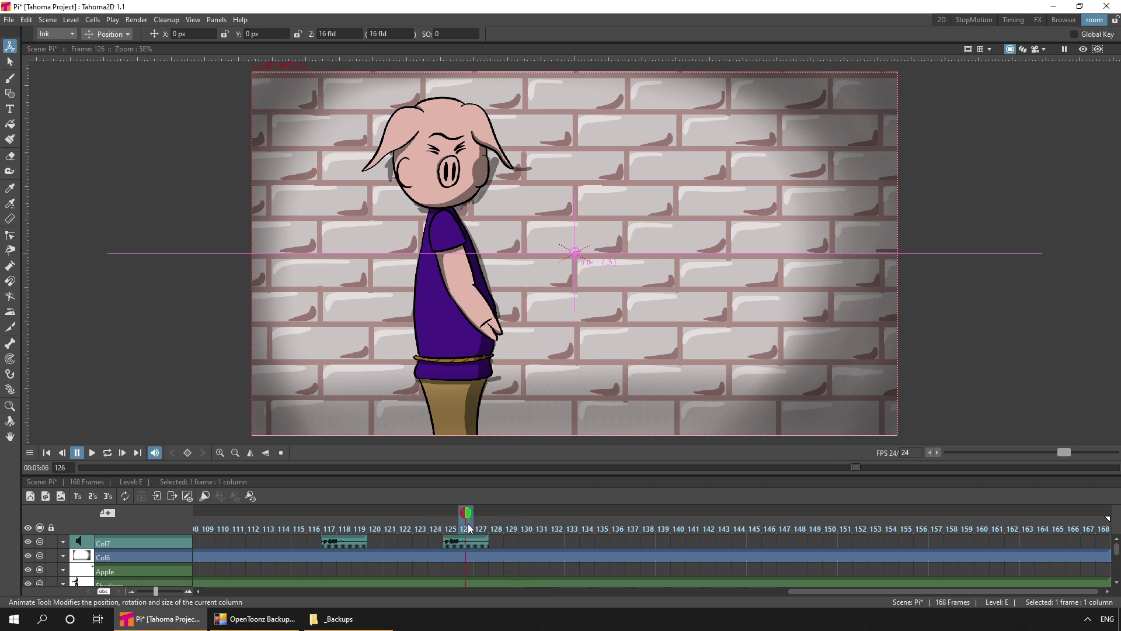
left_click(492, 546)
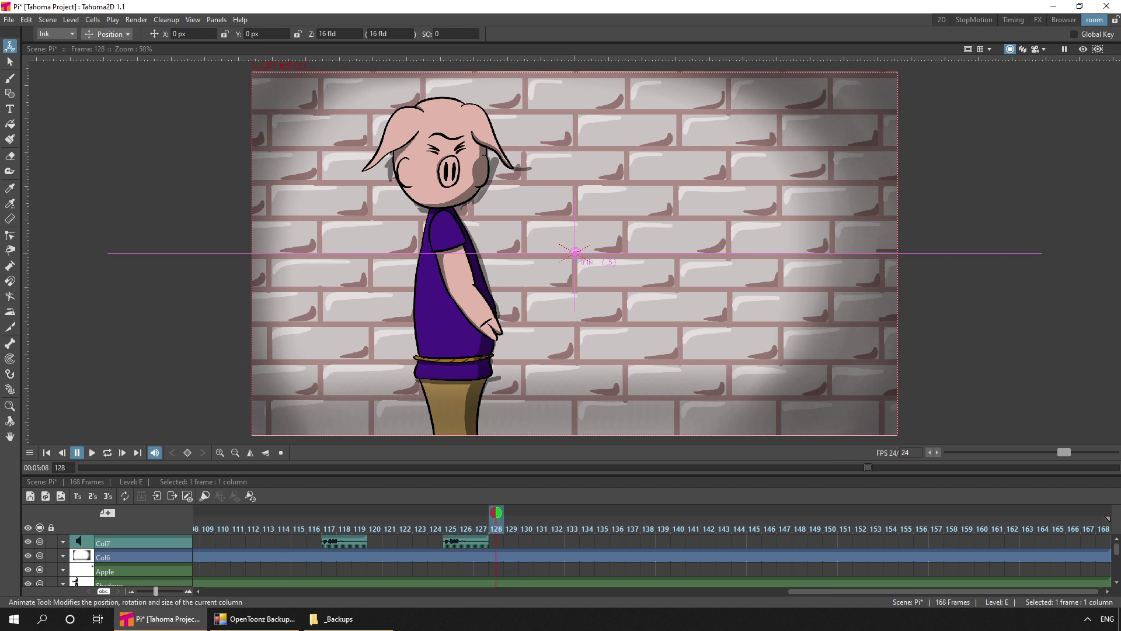
left_click(137, 20)
- Start a rendered preview of all frames, enlarge its window and fit the image
left_click(154, 35)
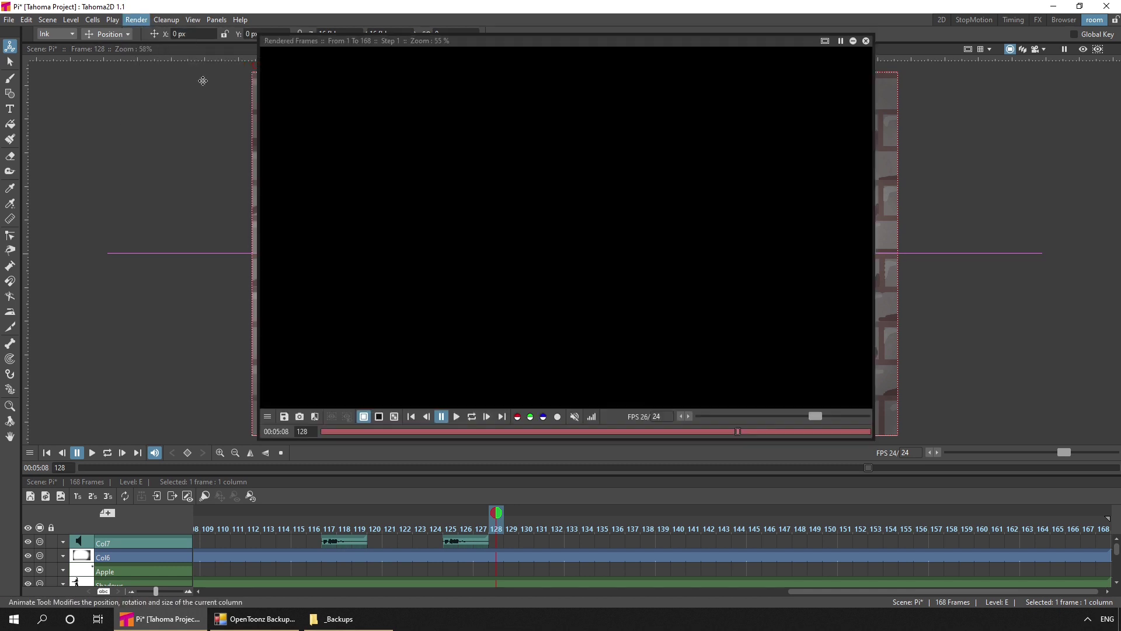
left_click_drag(816, 40, 617, 16)
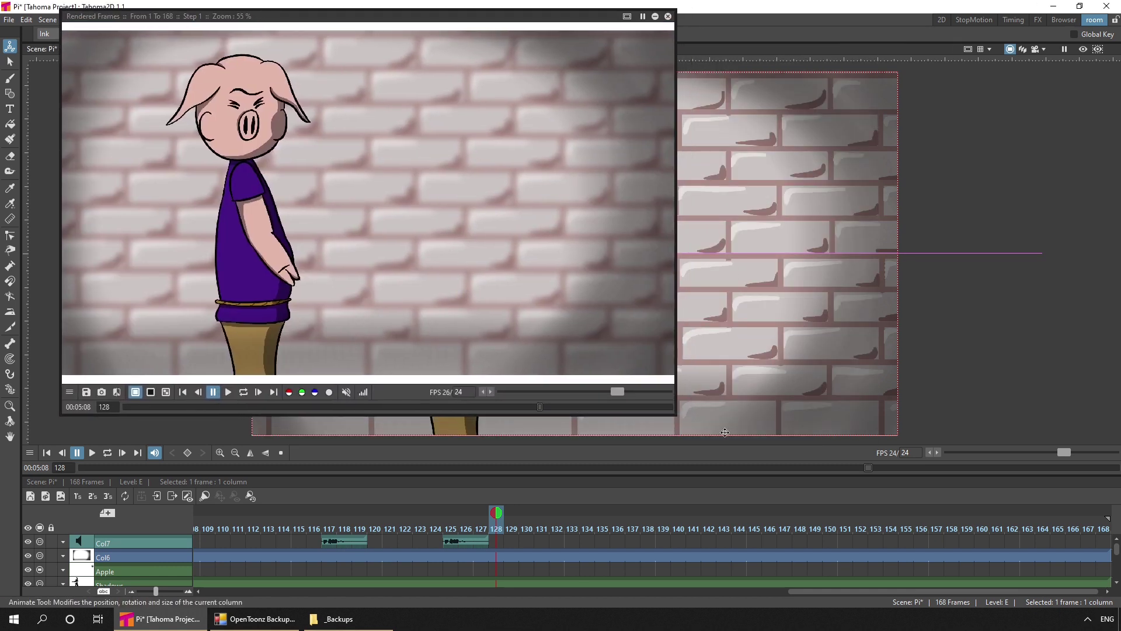
left_click_drag(674, 418, 1036, 580)
right_click(961, 467)
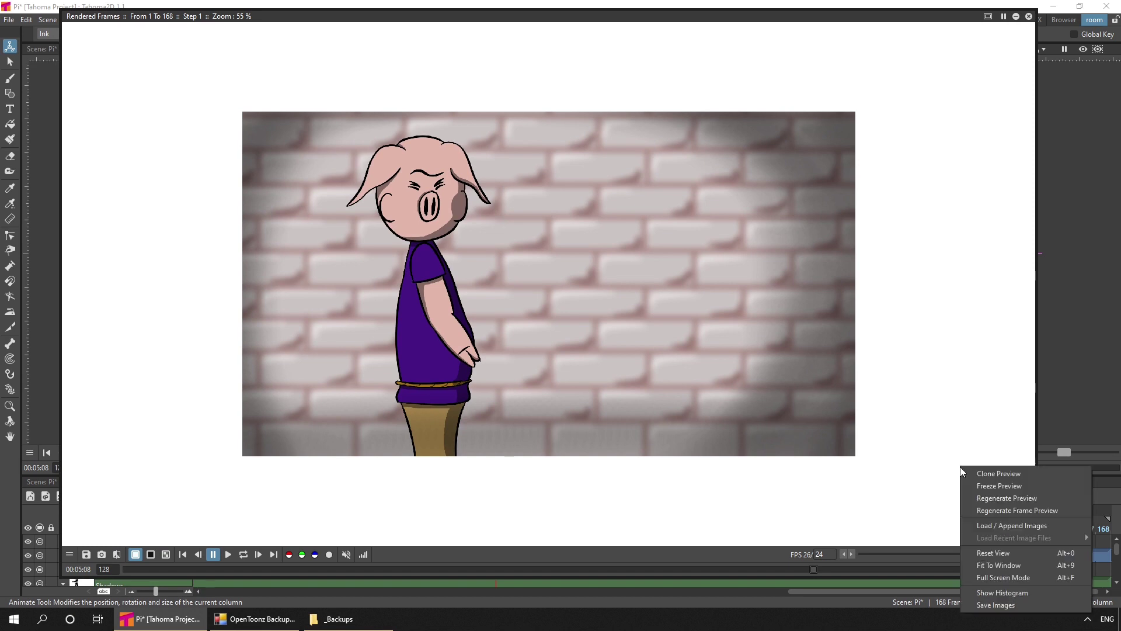
left_click(1010, 564)
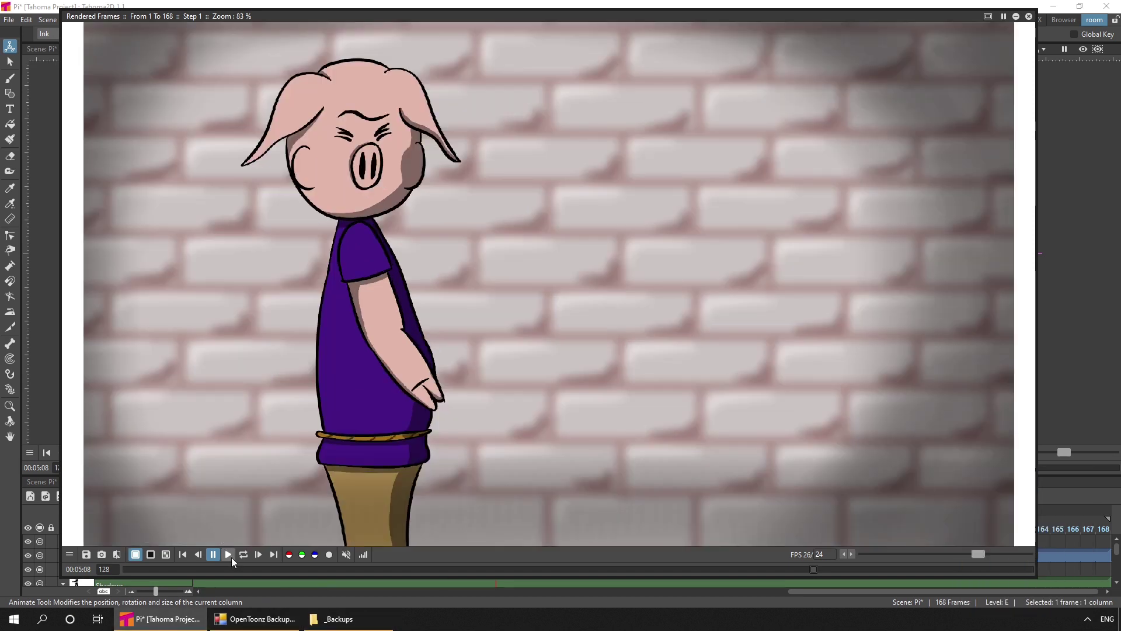
- Play the preview looping with sound, then stop it and close the window
left_click(243, 555)
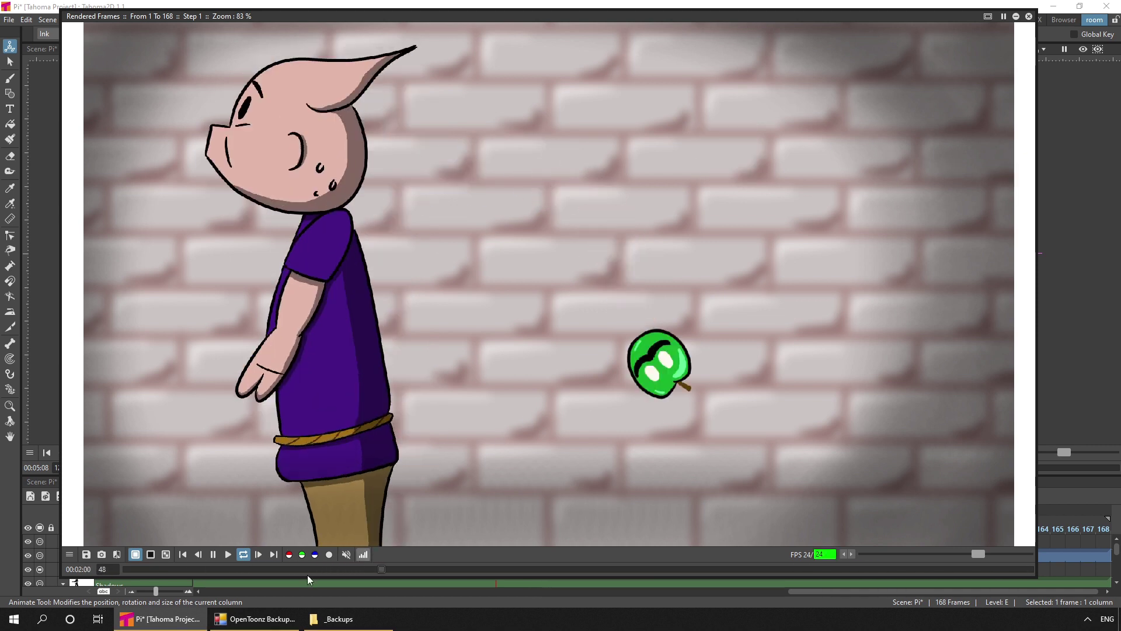
left_click(347, 555)
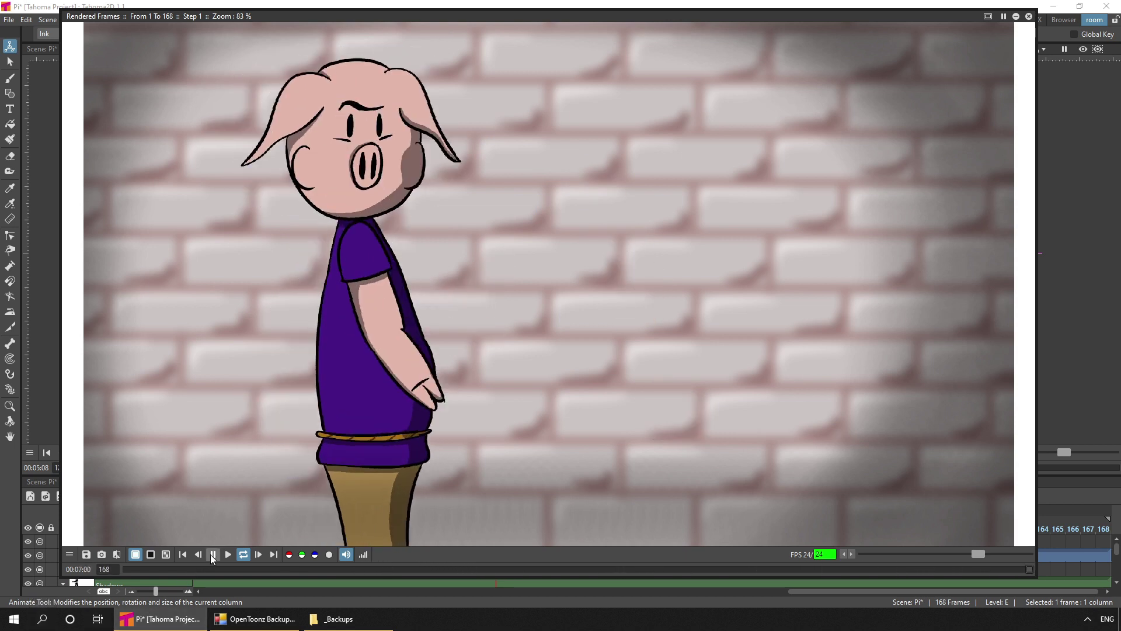
key("space")
left_click(1029, 17)
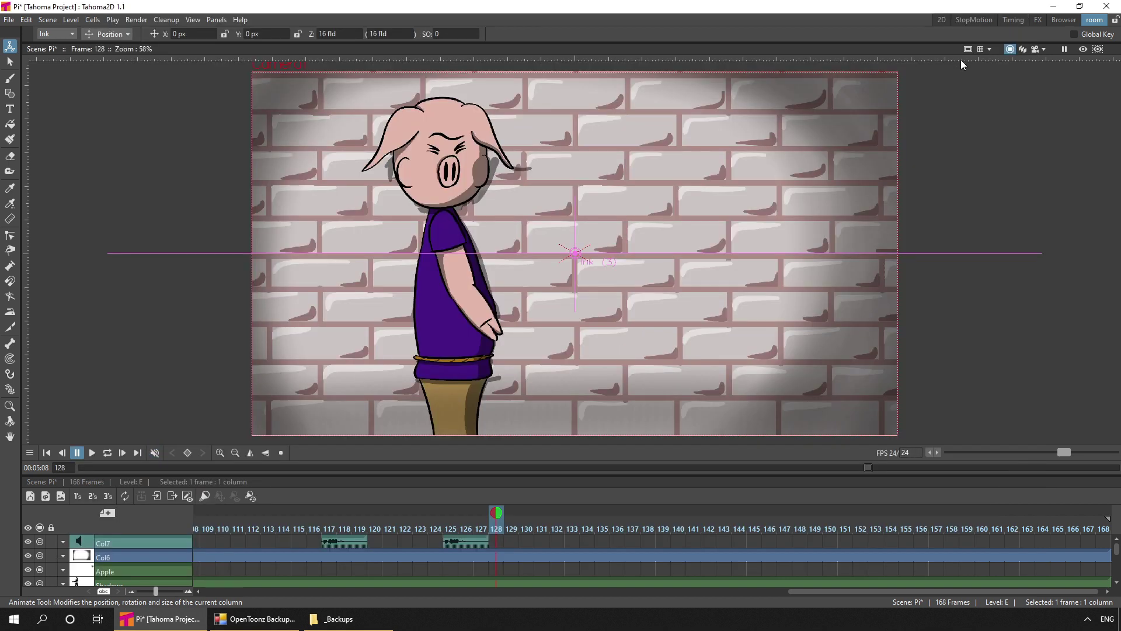